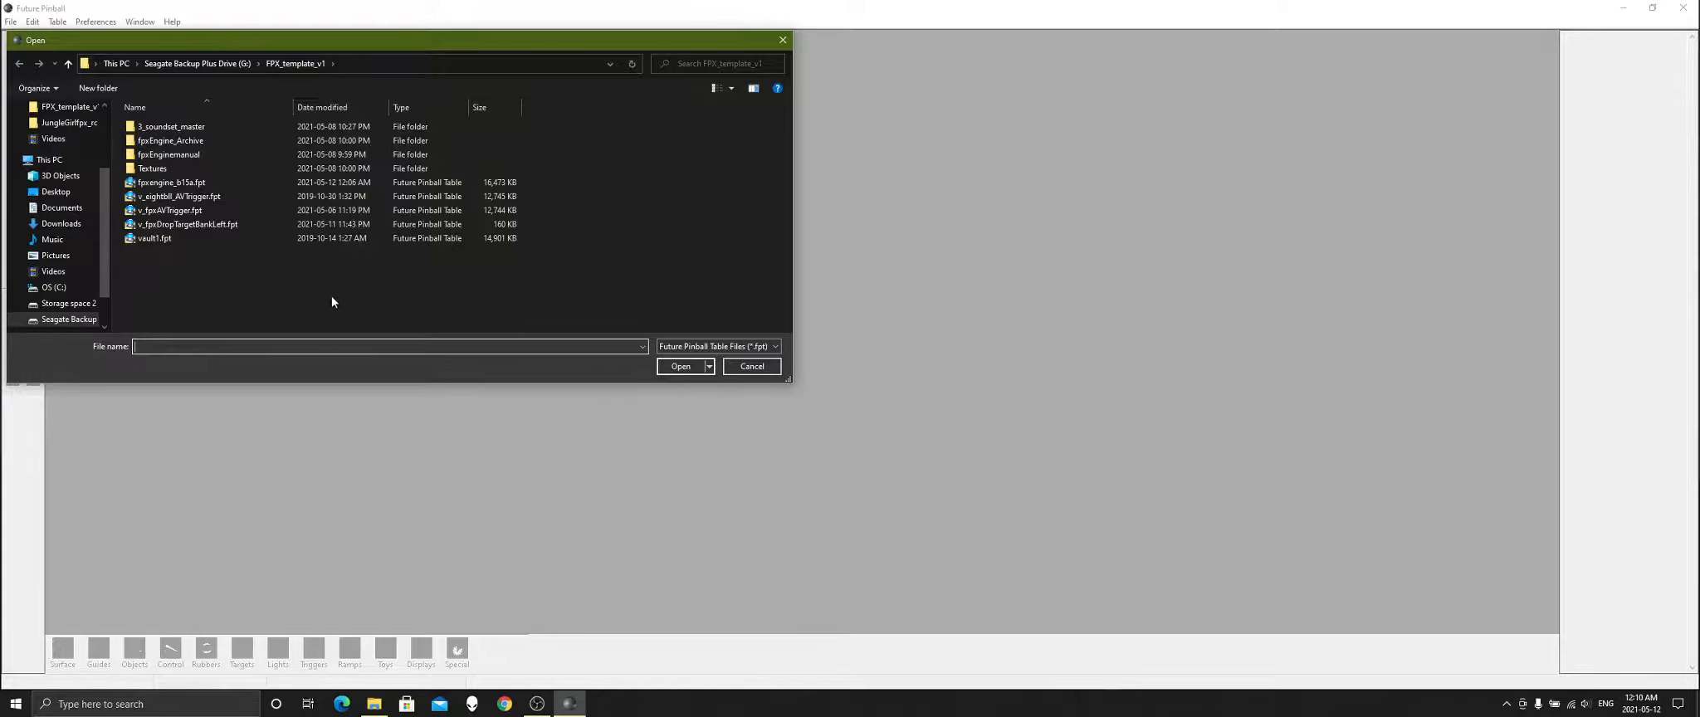
Open the table files fpxengine_b15a.fpt and v_fpxDropTargetBankLeft.fpt from the FPX_template_v1 folder
double_click(154, 185)
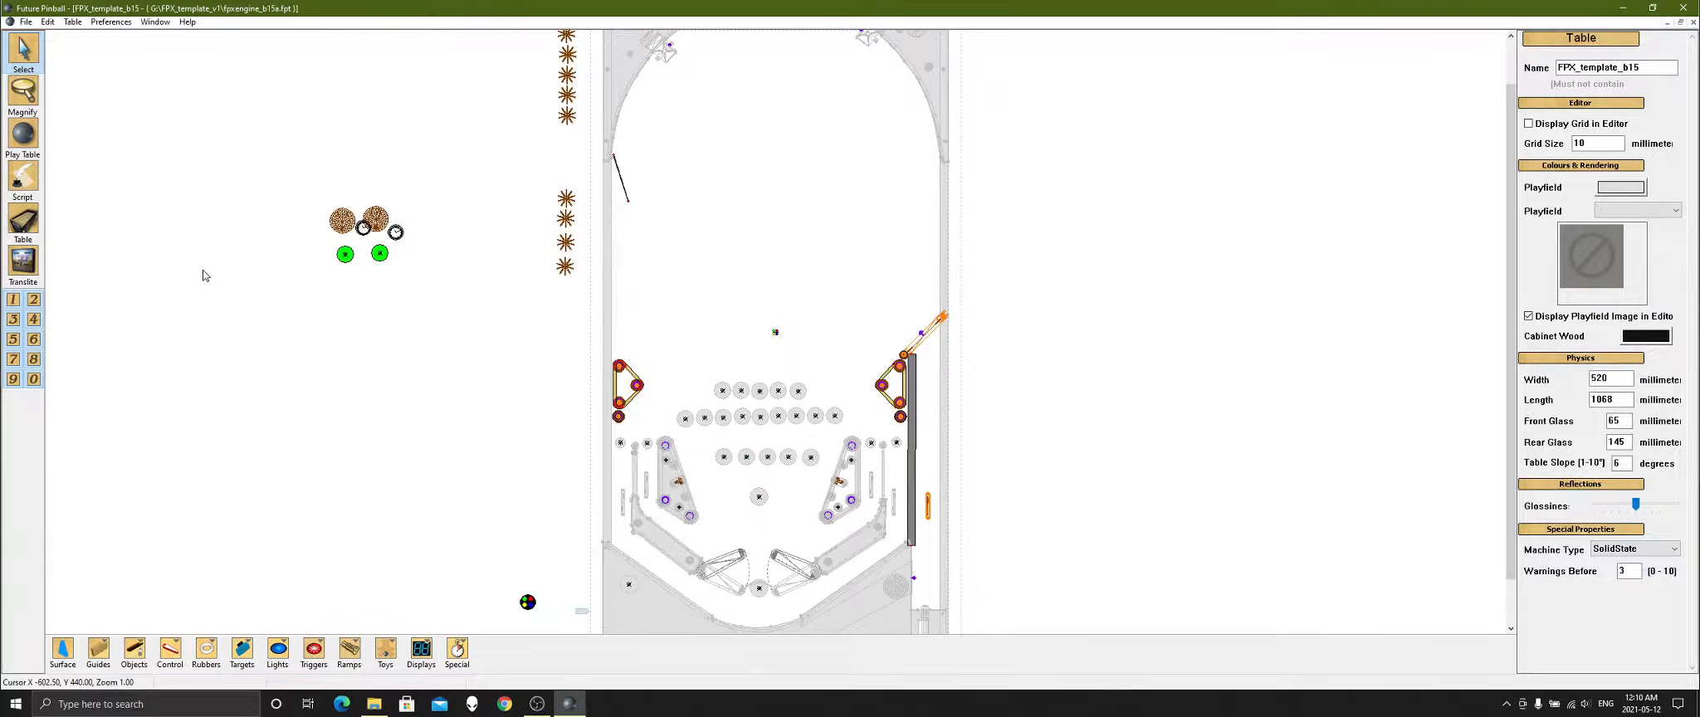
left_click(26, 22)
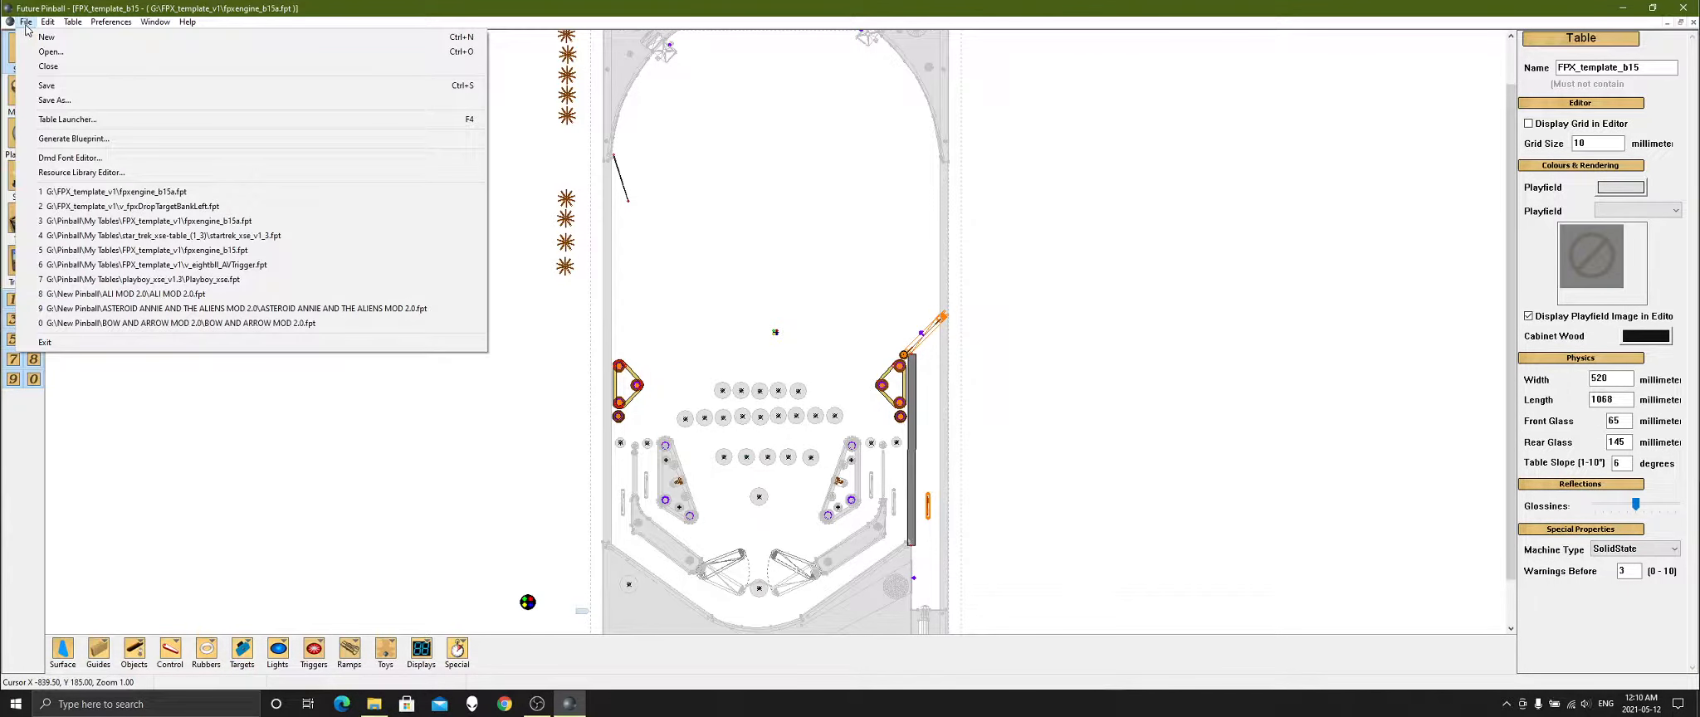
left_click(51, 51)
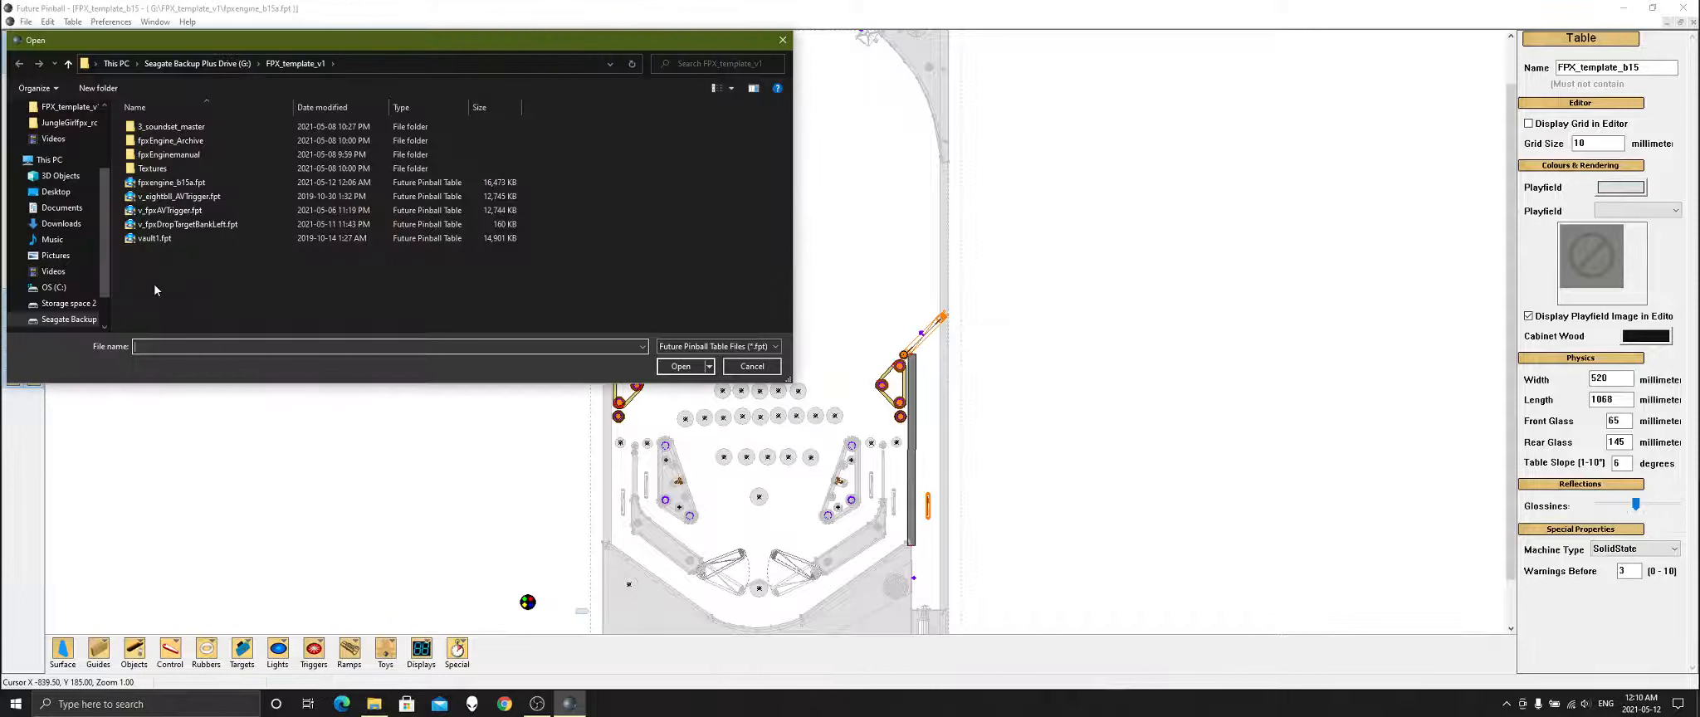
double_click(188, 224)
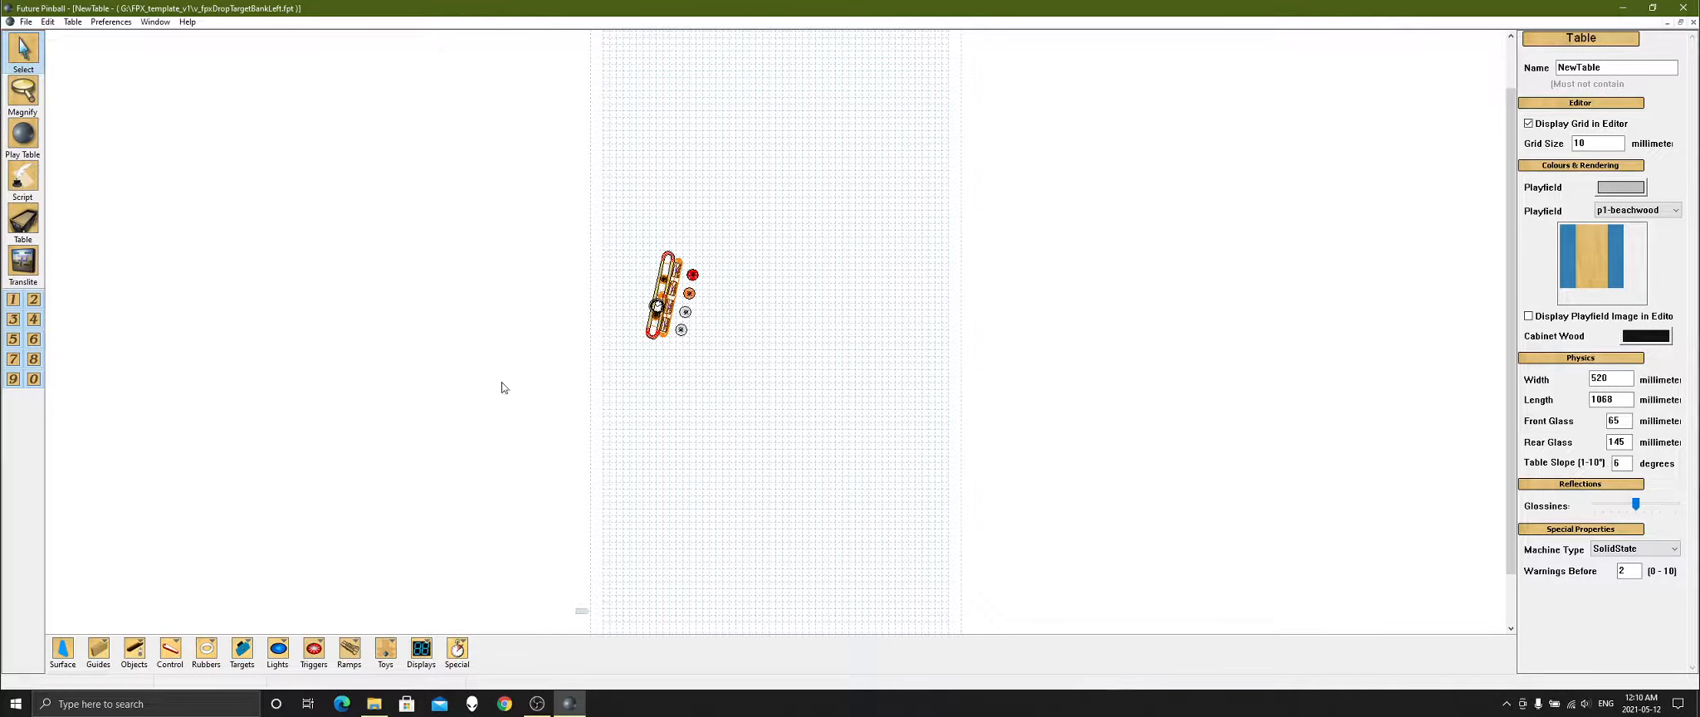
Hide all ten layers of the drop target bank table
left_click(14, 322)
left_click(12, 339)
left_click(33, 339)
left_click(33, 358)
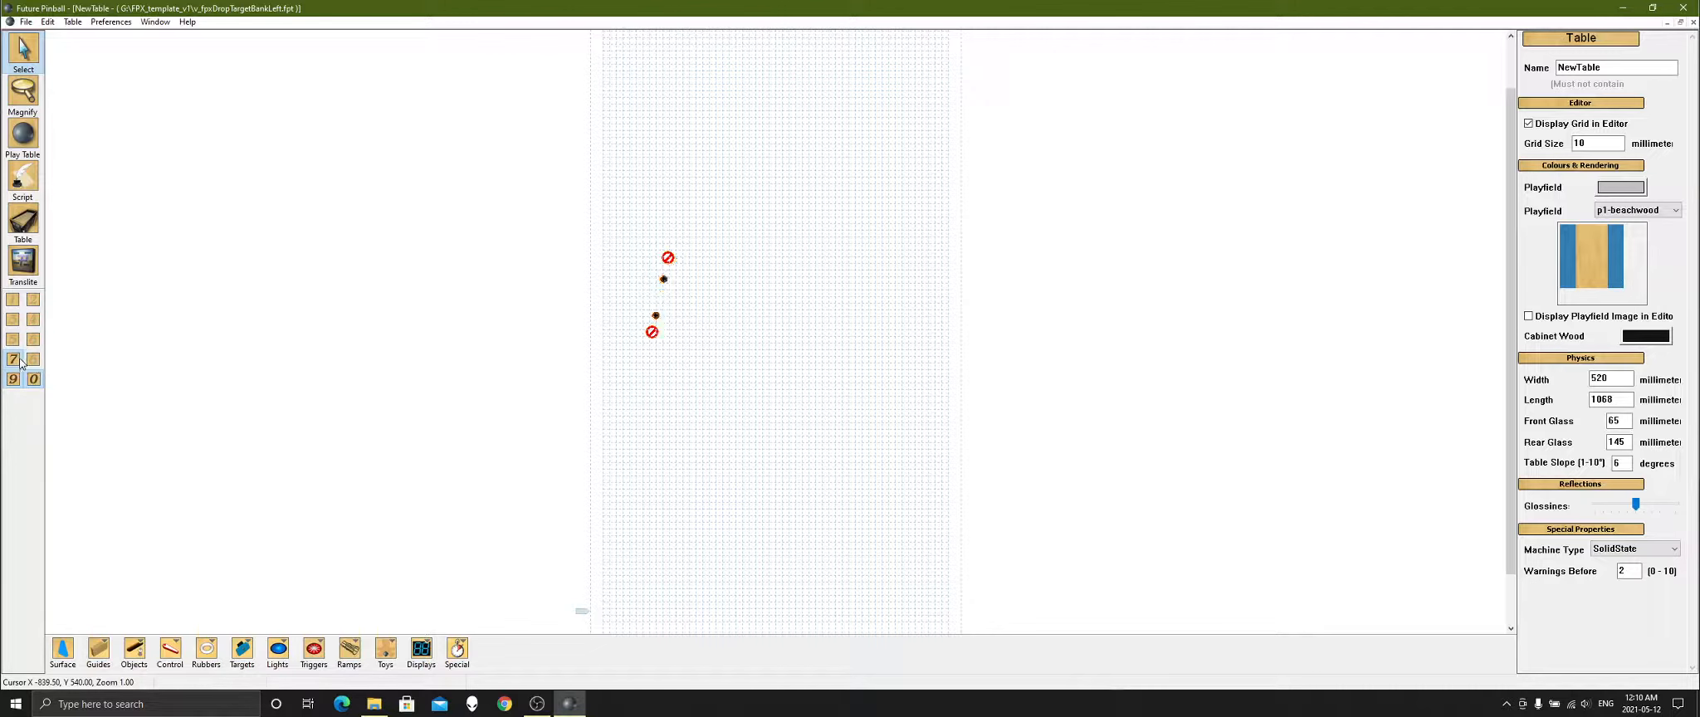
left_click(13, 359)
left_click(13, 379)
left_click(33, 378)
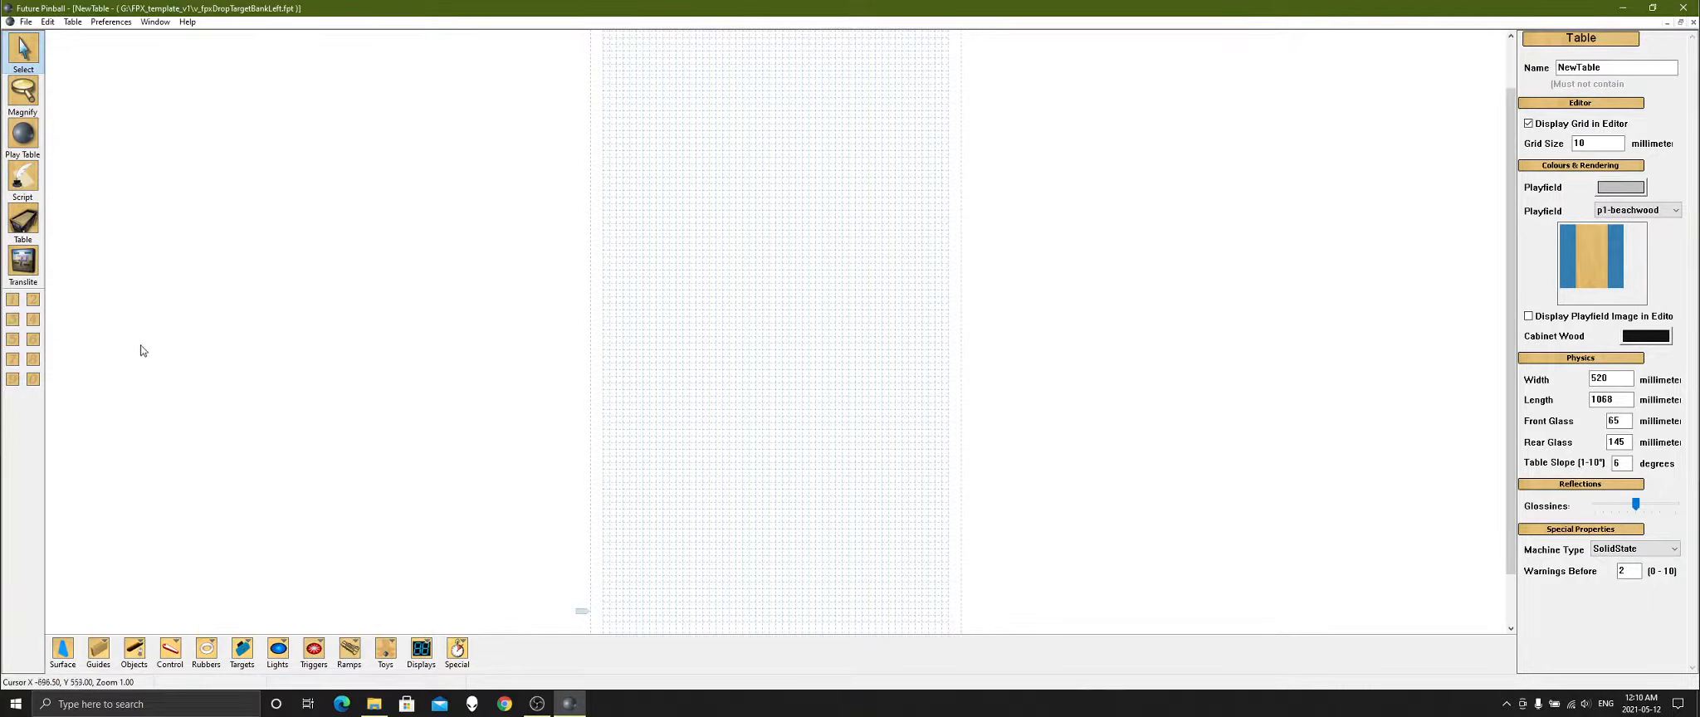
Make all ten layers of the drop target bank table visible again, from layer 0 back to layer 1
left_click(34, 378)
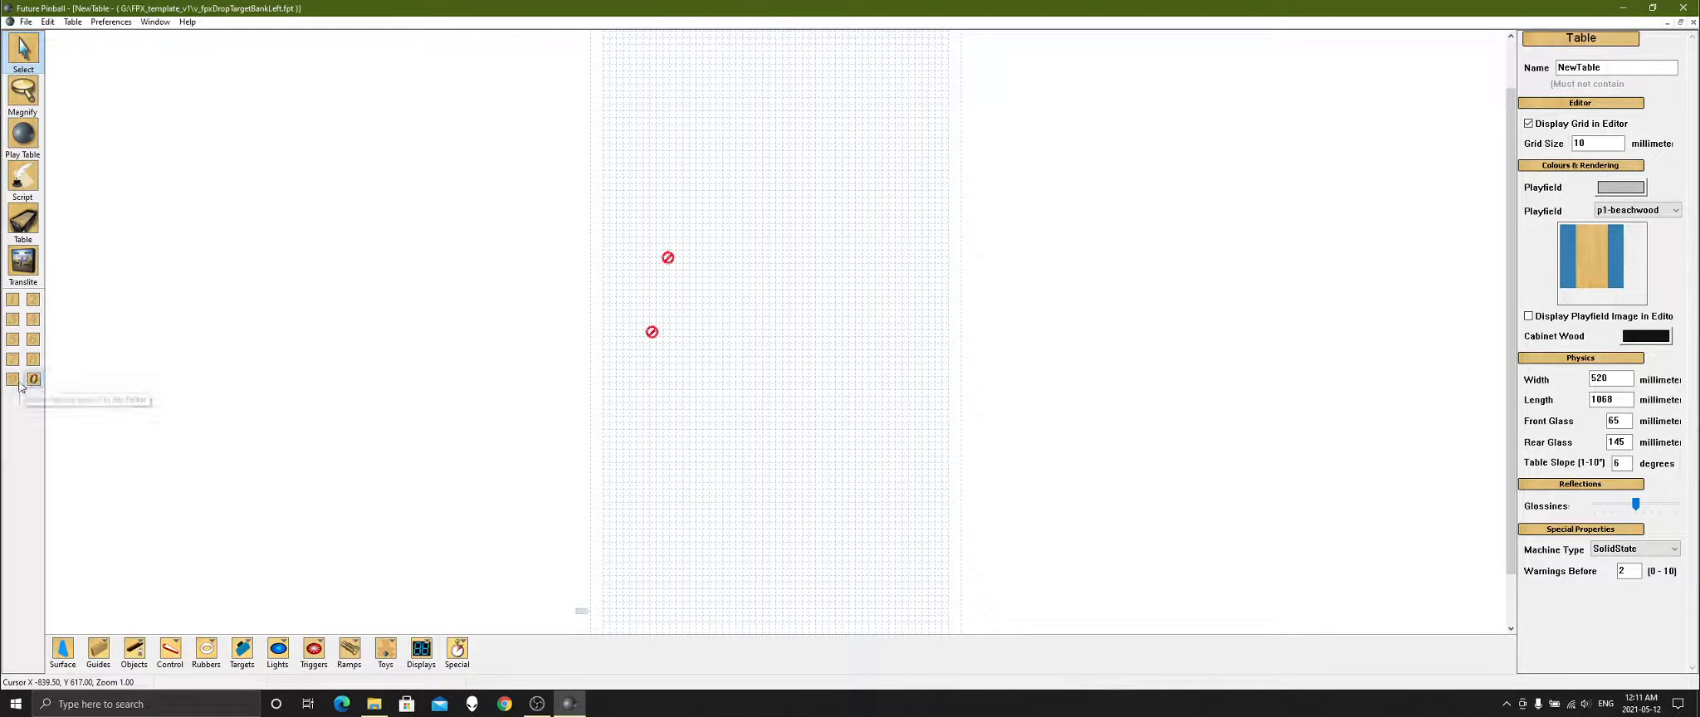
left_click(12, 378)
left_click(33, 359)
left_click(13, 358)
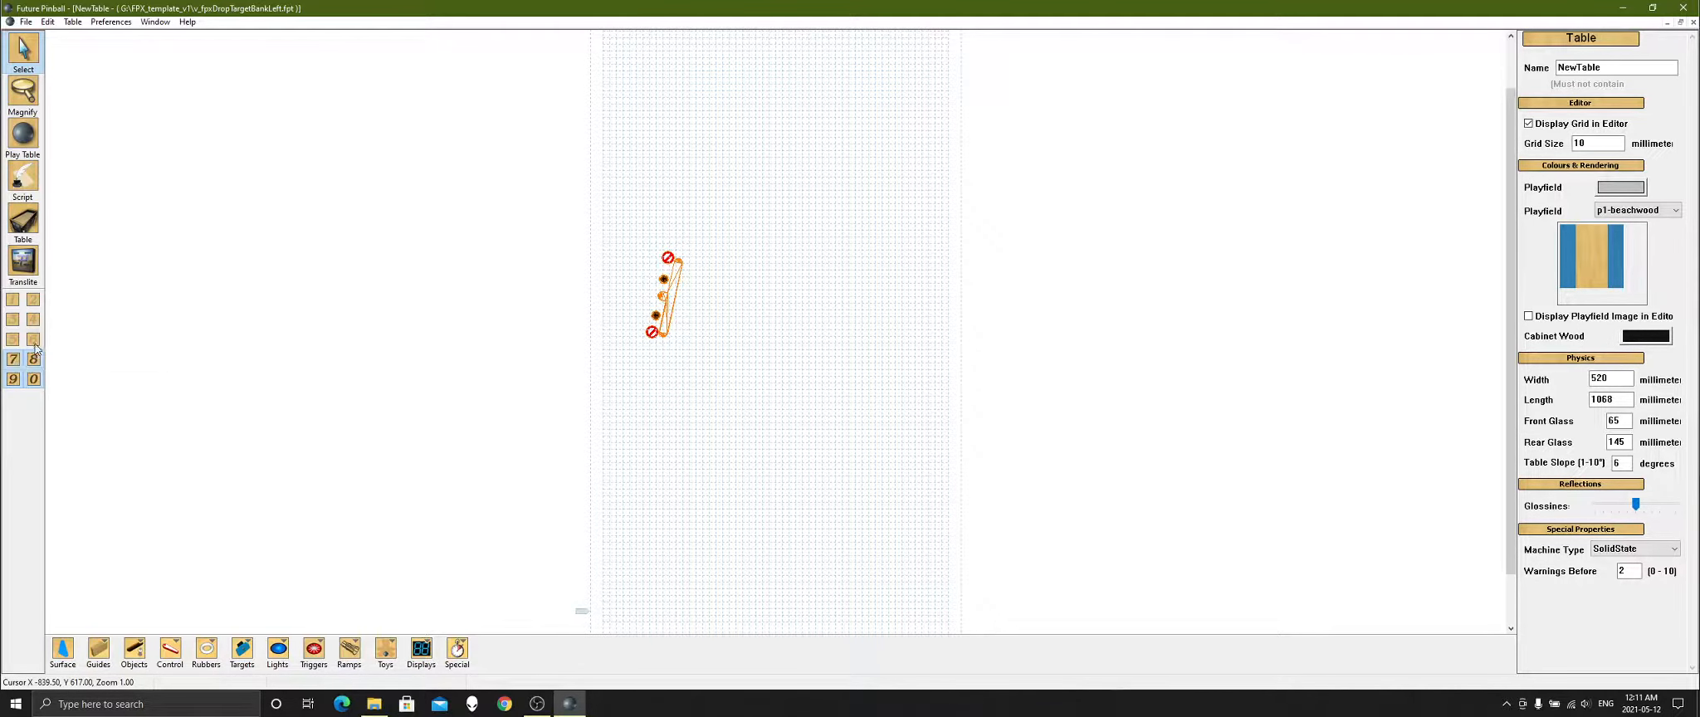
left_click(34, 339)
left_click(13, 339)
left_click(33, 318)
left_click(14, 320)
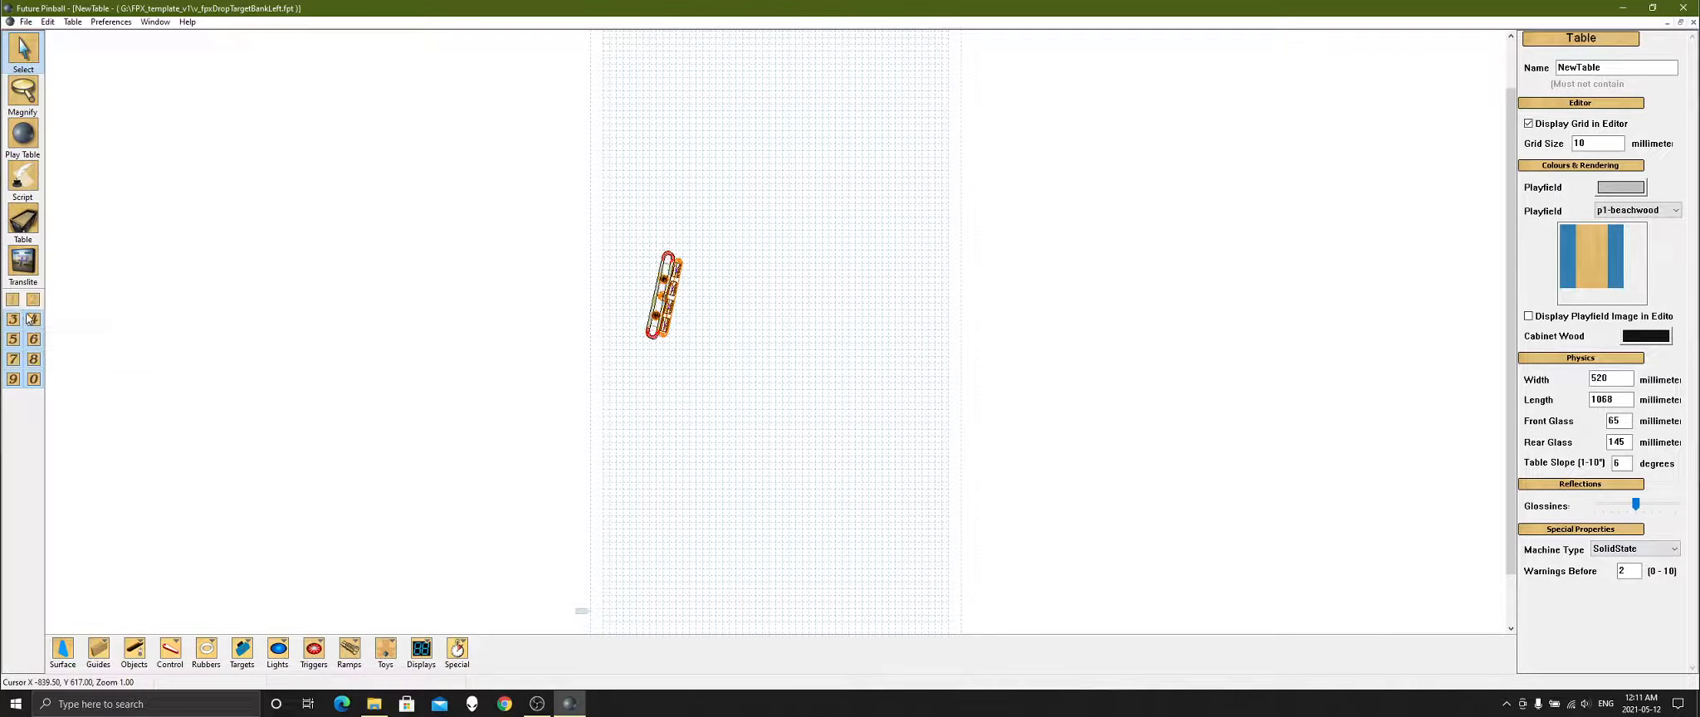
left_click(33, 300)
left_click(13, 304)
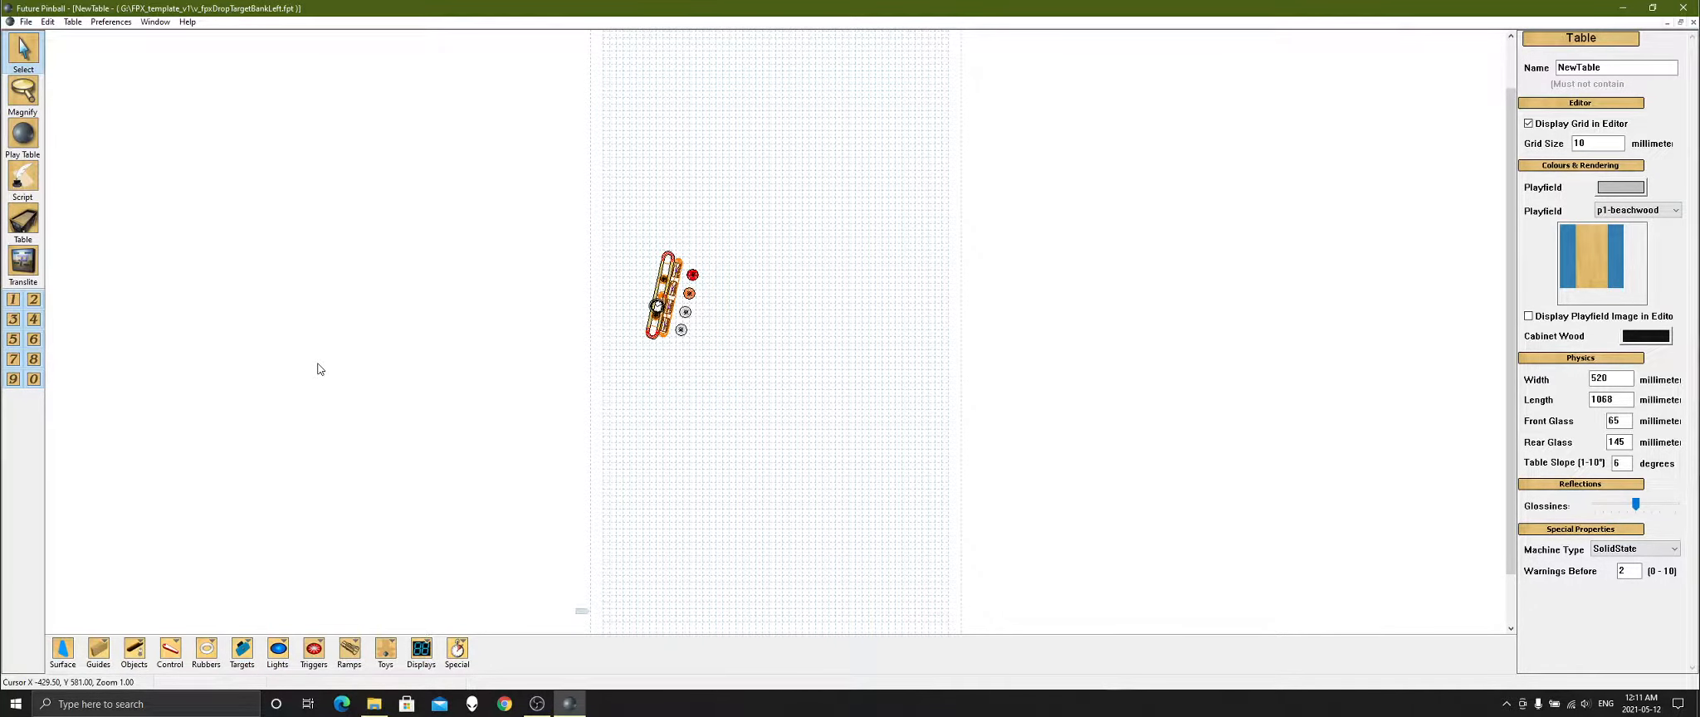
Select all elements of the drop target bank table and copy them
left_click(47, 23)
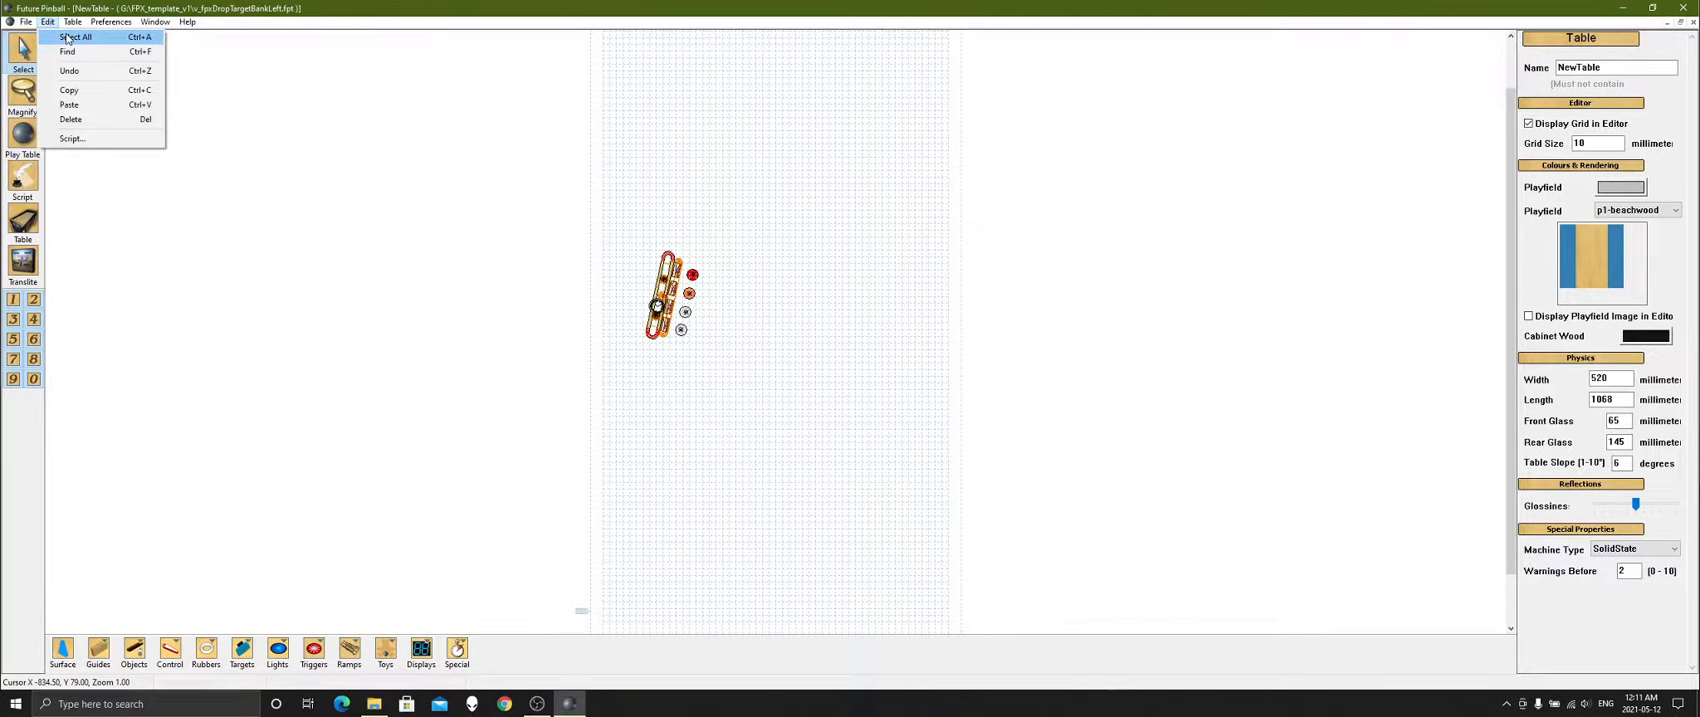
left_click(67, 38)
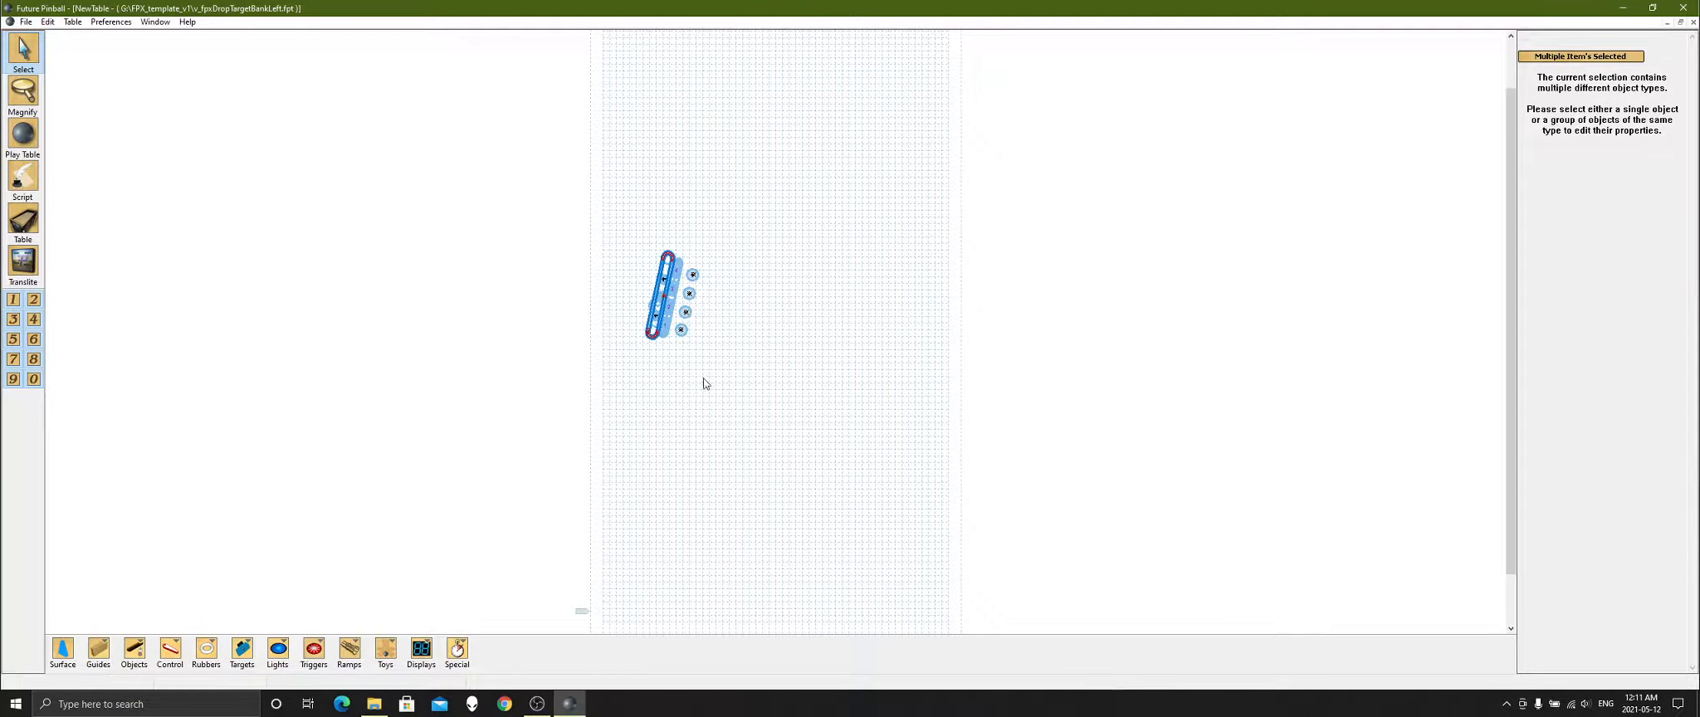
left_click(49, 23)
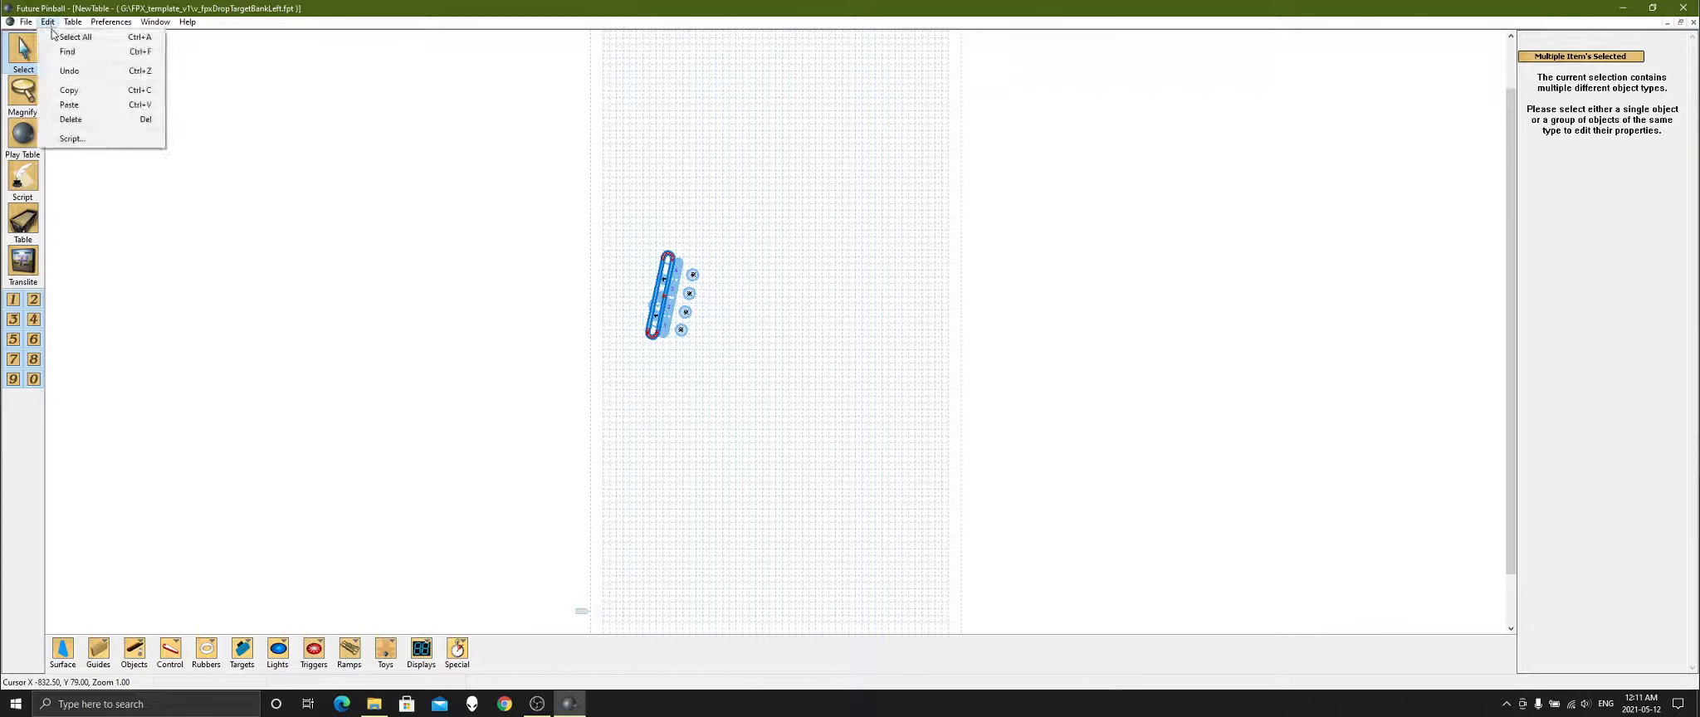
left_click(67, 92)
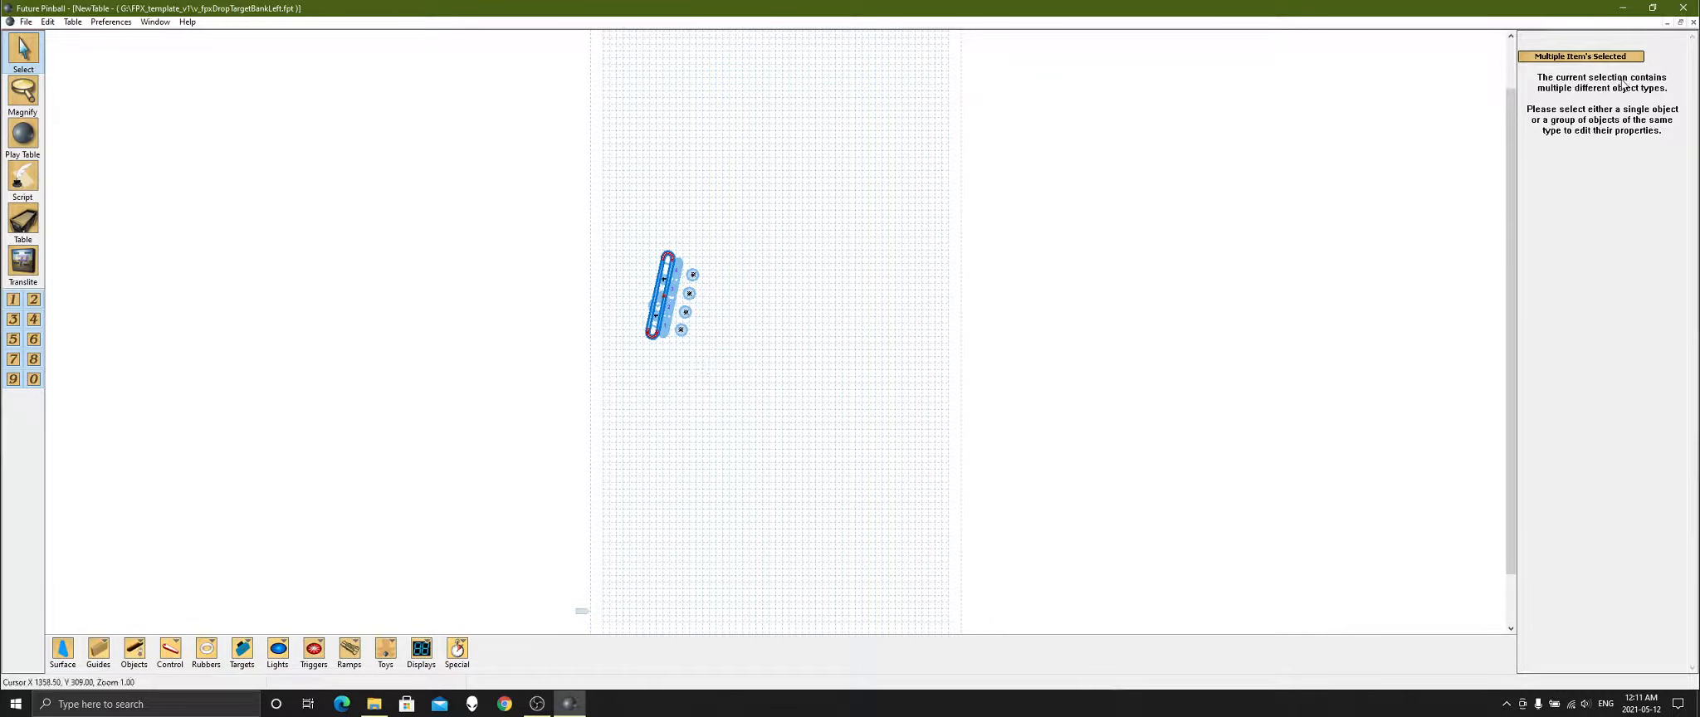
Switch to the fpxengine_b15a table, maximize it and paste the copied drop target bank elements
left_click(1667, 22)
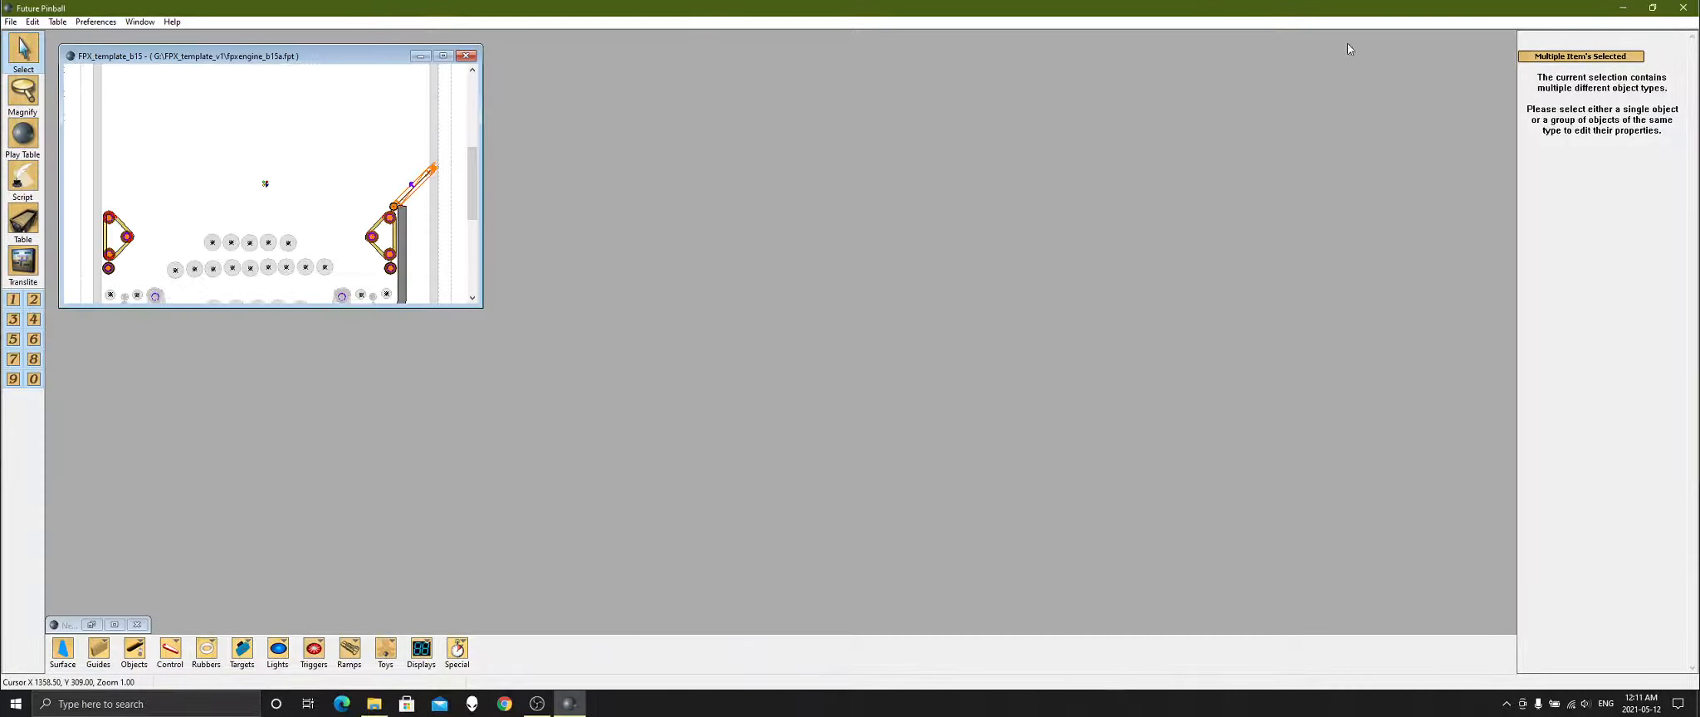
left_click(444, 56)
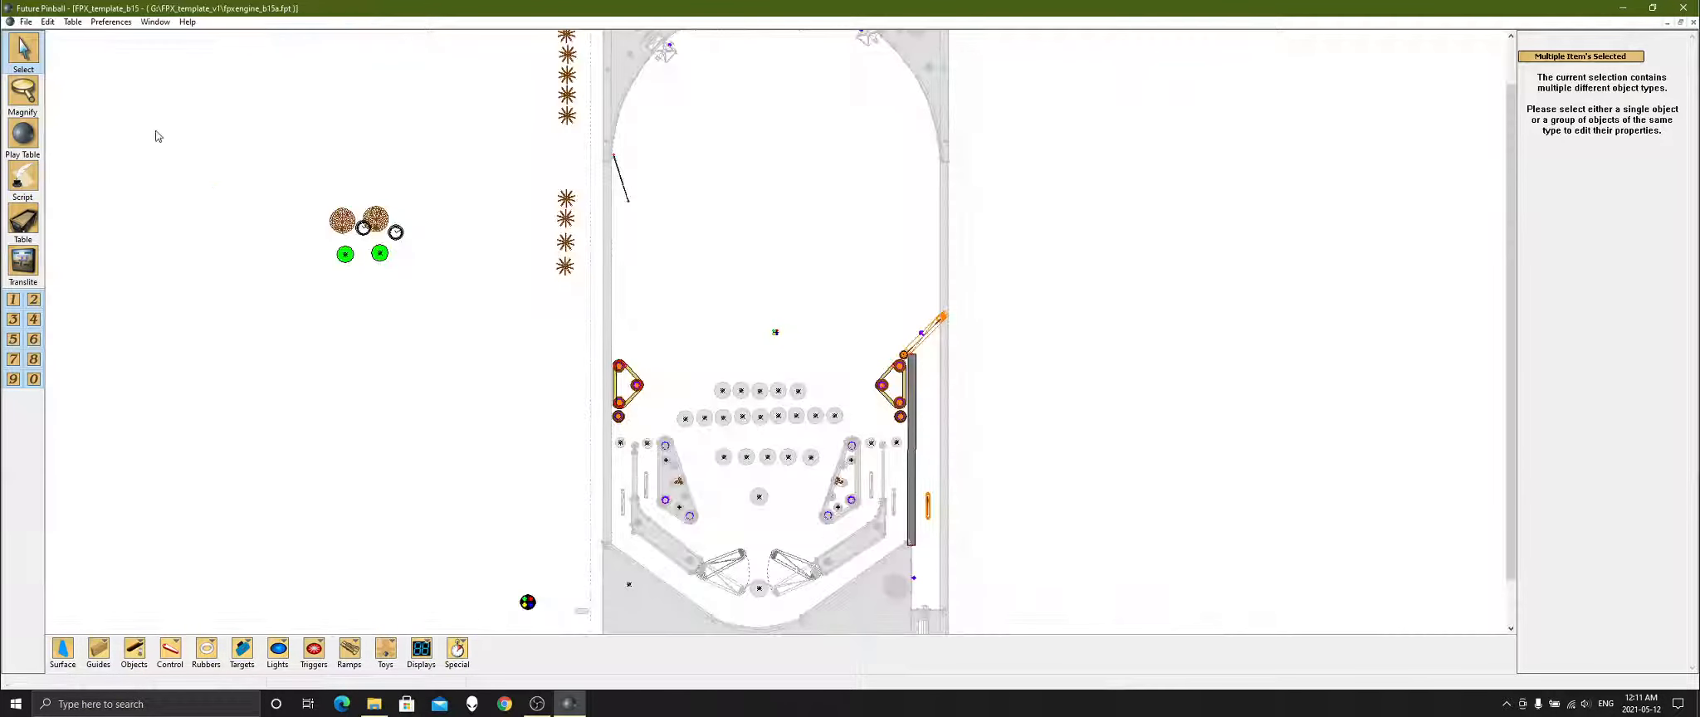
left_click(735, 188)
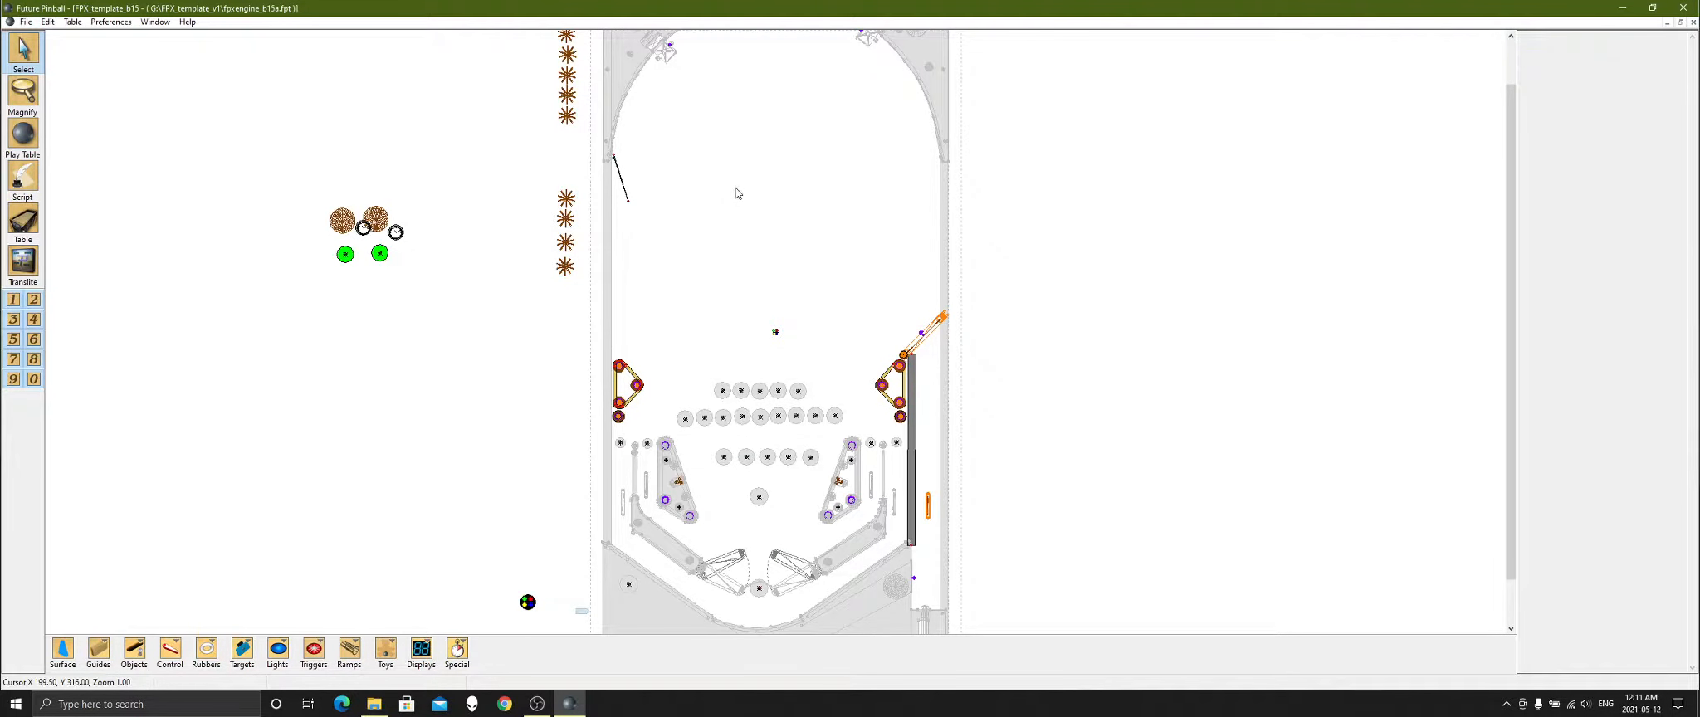
left_click(47, 22)
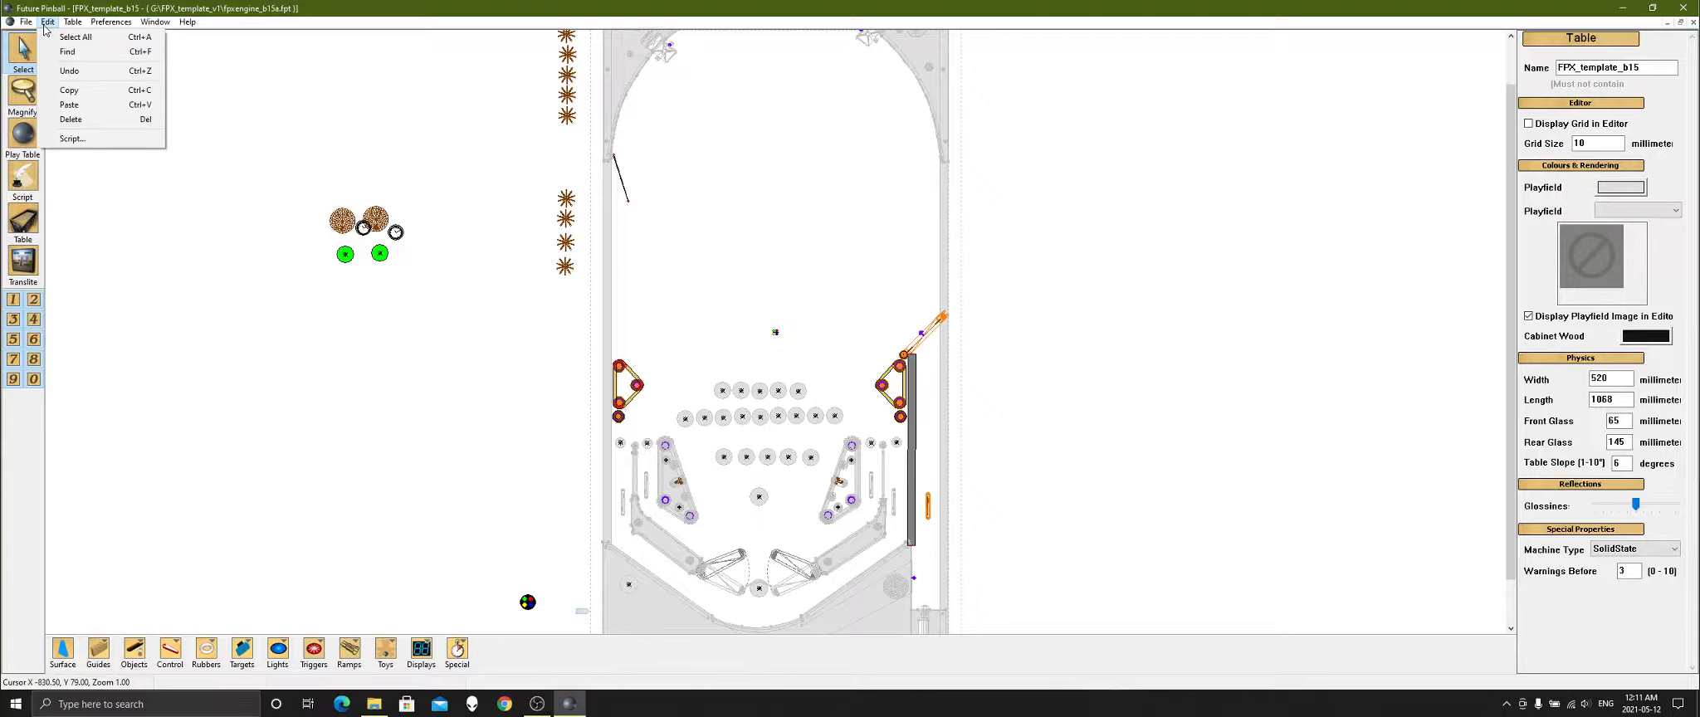
left_click(69, 104)
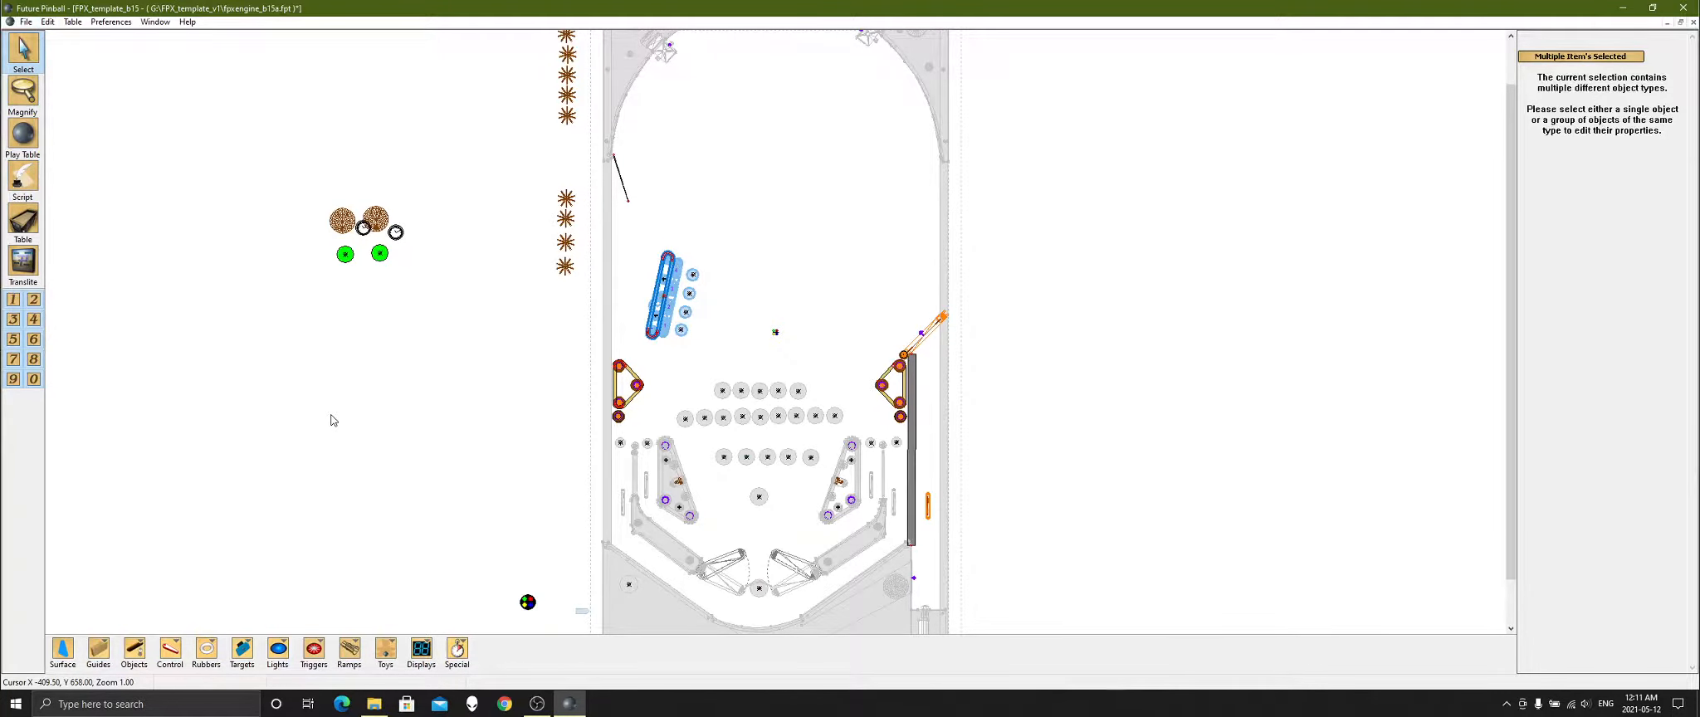
Return to the v_fpxDropTargetBankLeft table, deselect its elements and open its script in a maximized editor
left_click(1669, 23)
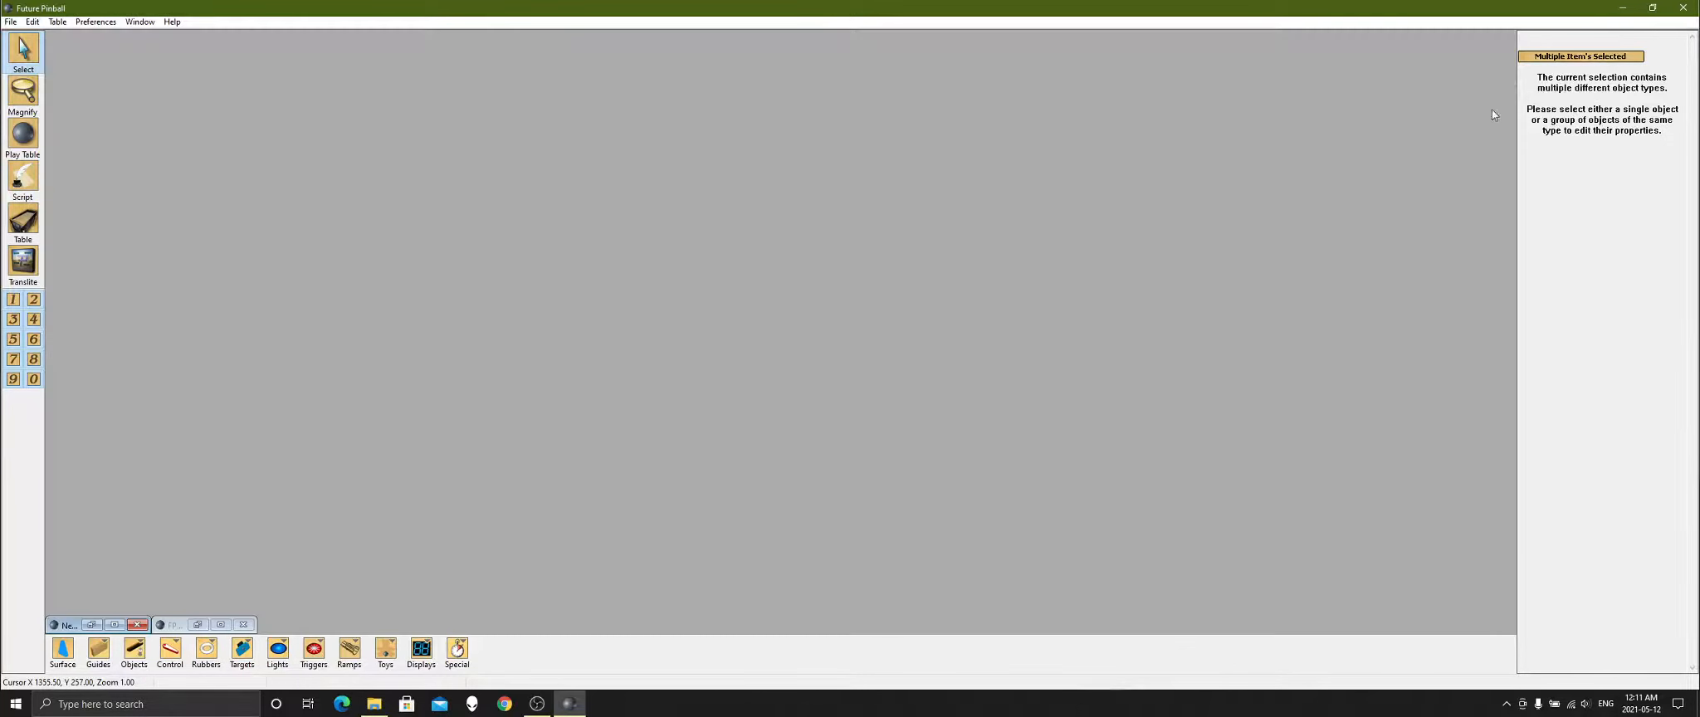
left_click(114, 627)
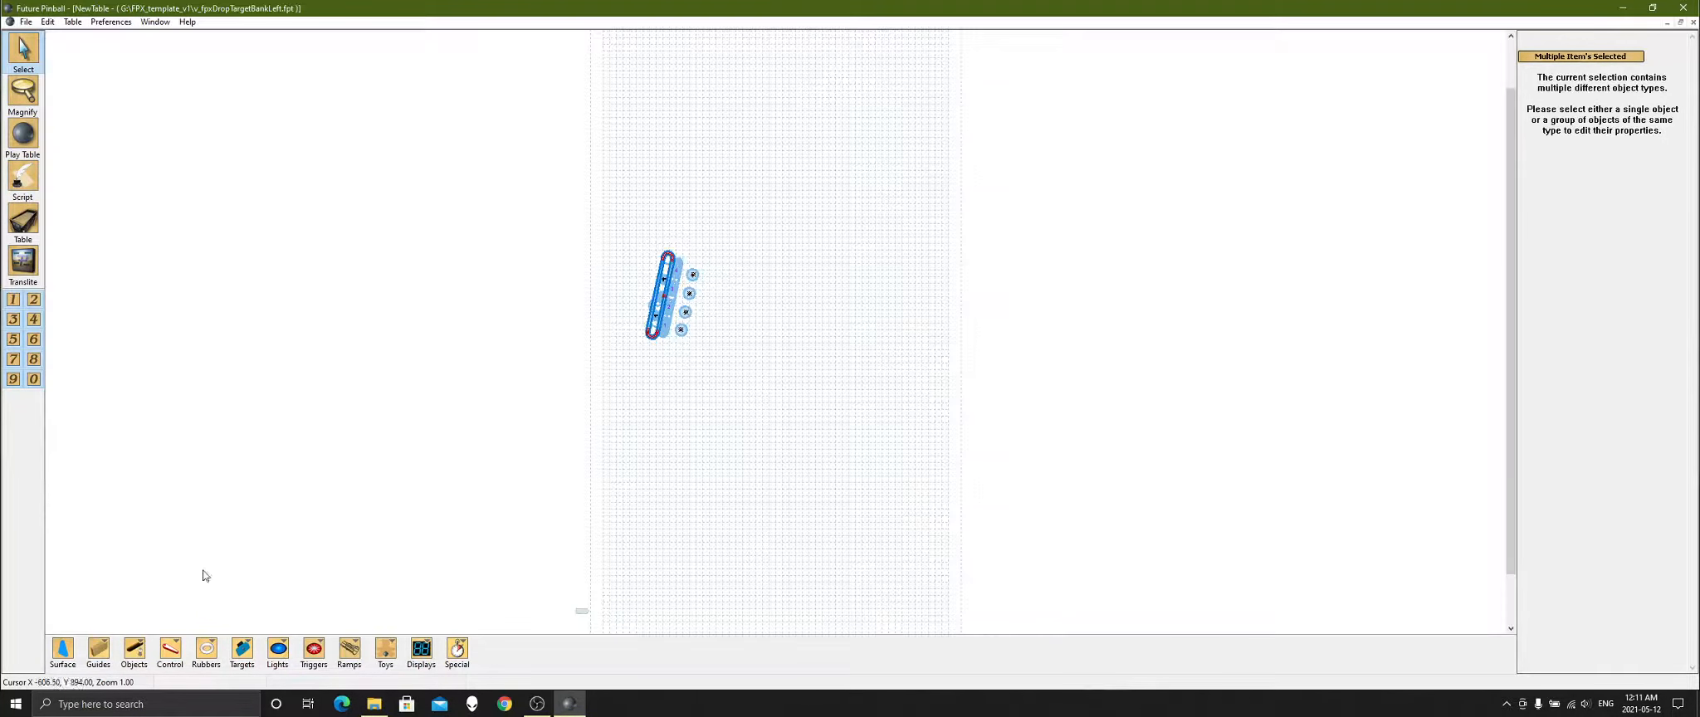
left_click(704, 397)
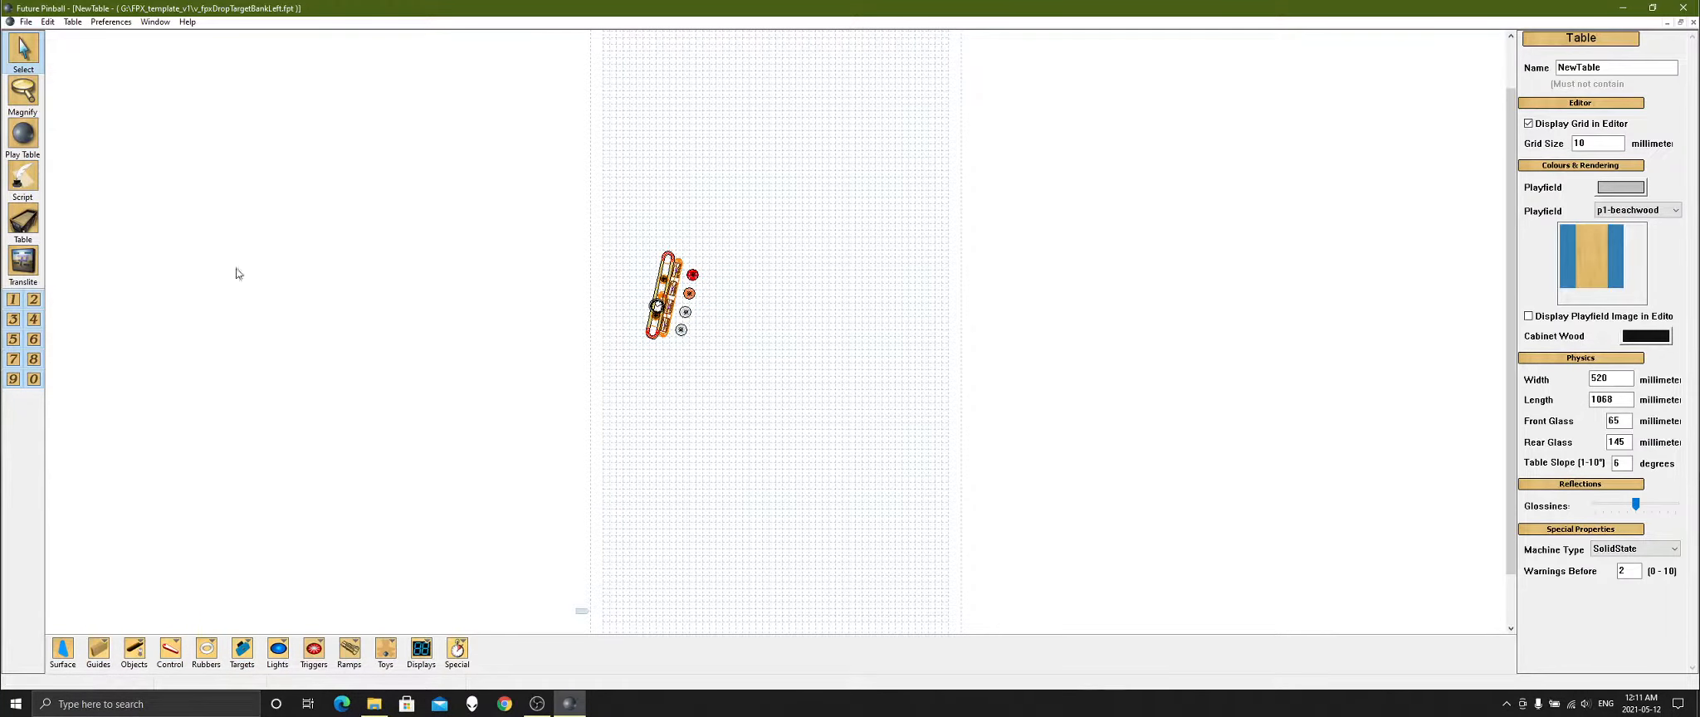
left_click(22, 177)
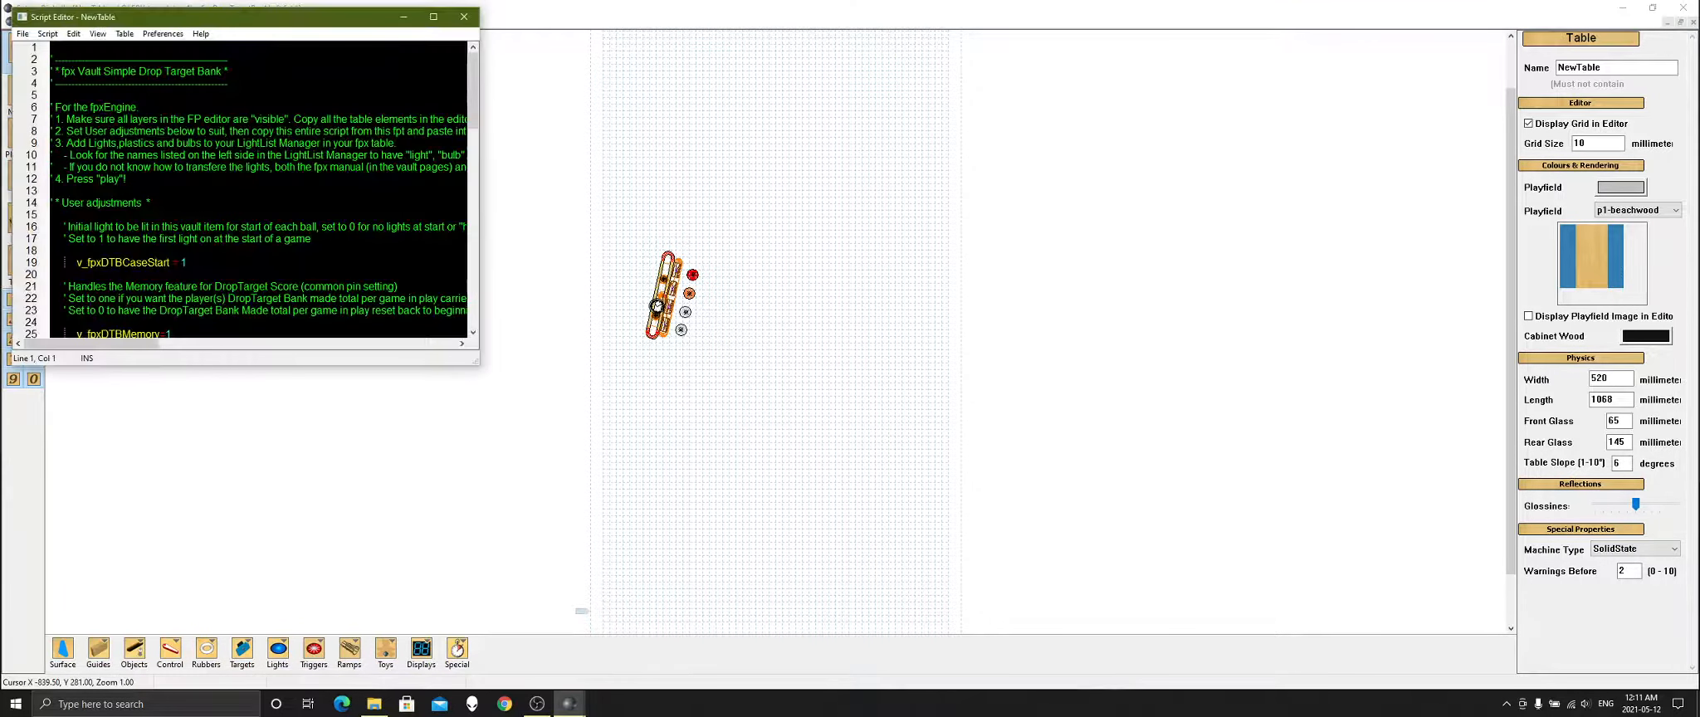
left_click(433, 18)
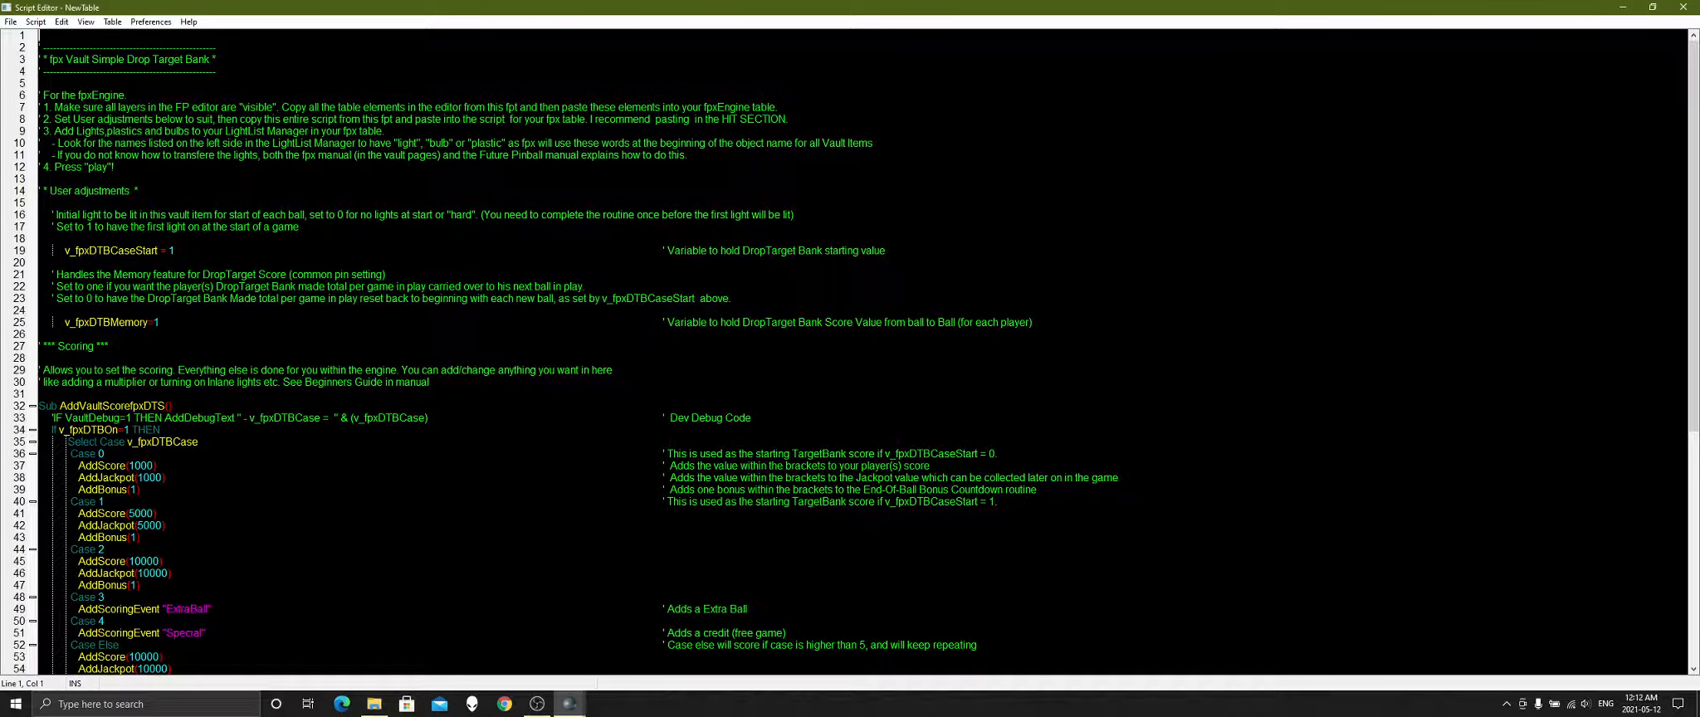
left_click_drag(39, 35, 130, 674)
right_click(131, 674)
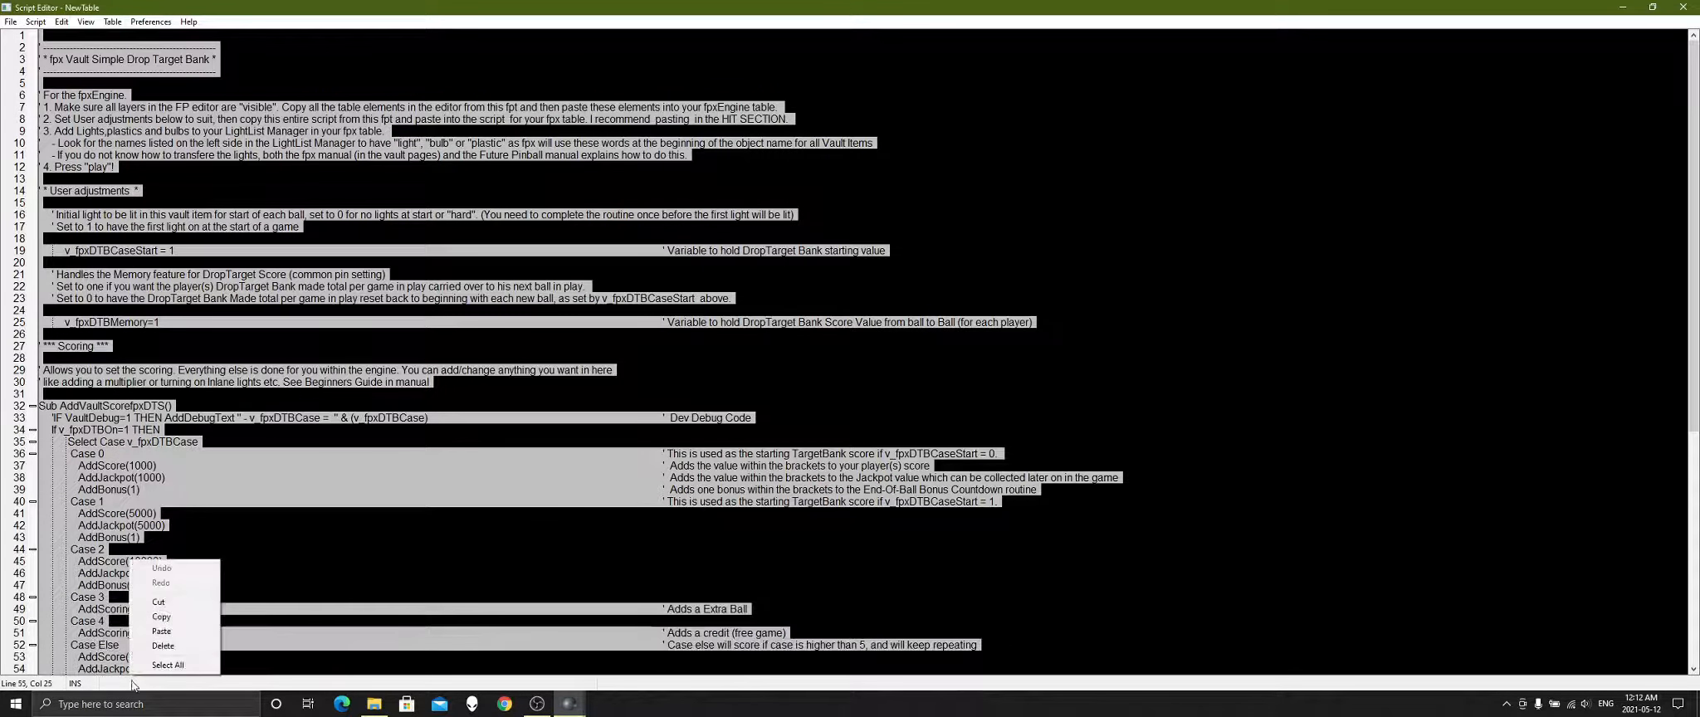
left_click(43, 35)
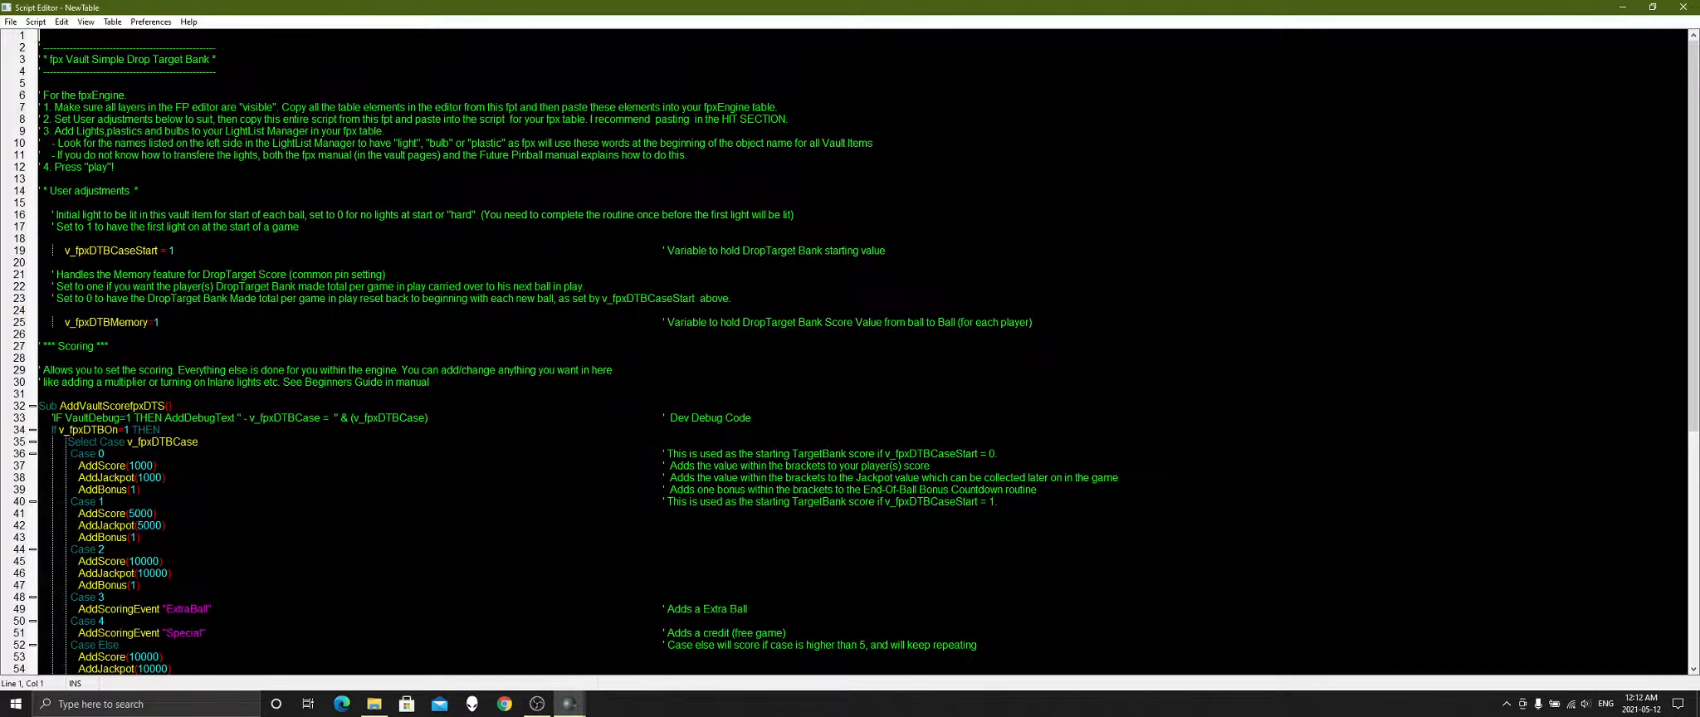
Copy the entire fpx Vault Simple Drop Target Bank script, through its last line, and minimize the script editor
left_click_drag(43, 35, 227, 683)
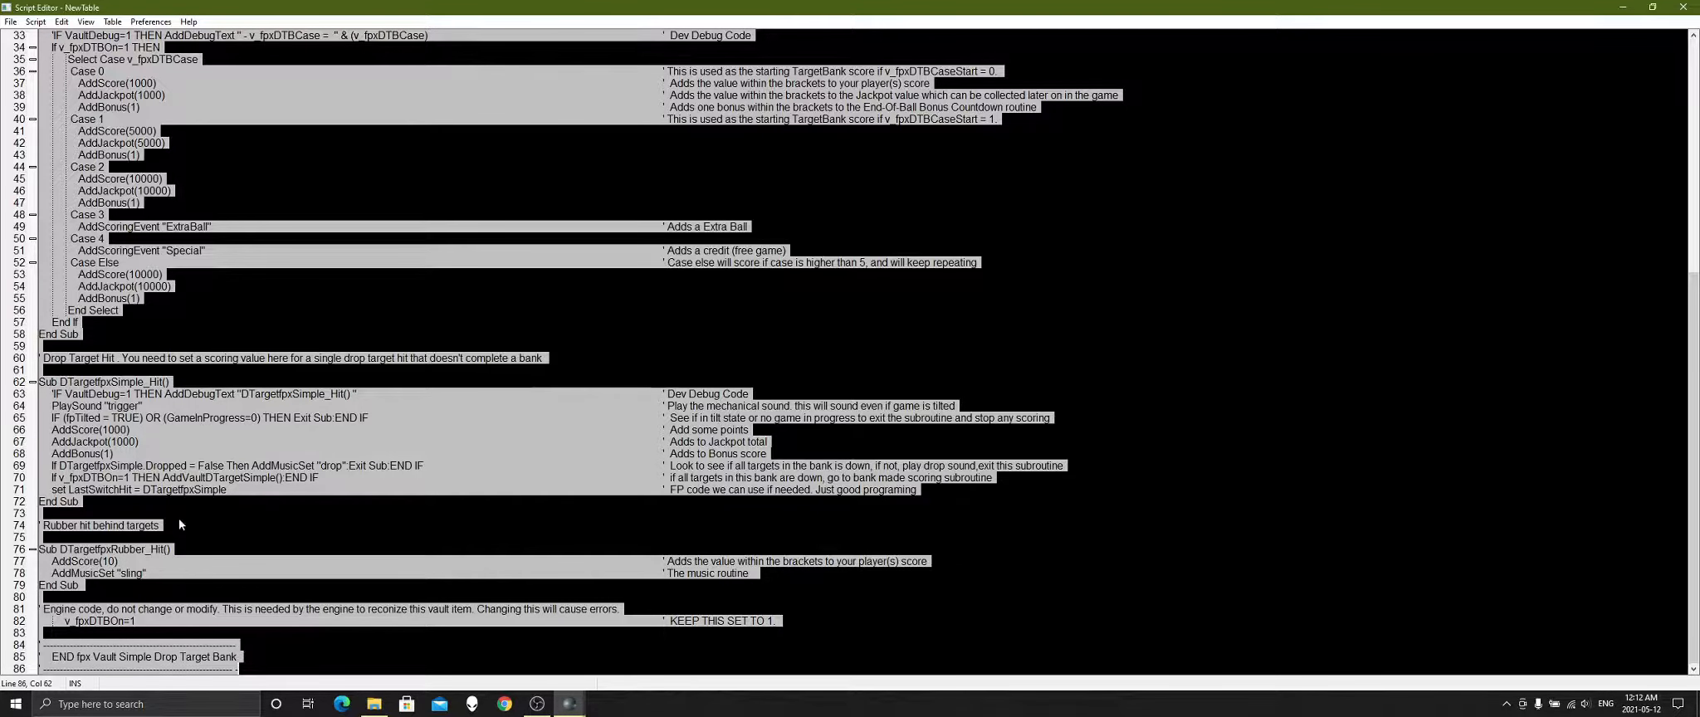
right_click(85, 184)
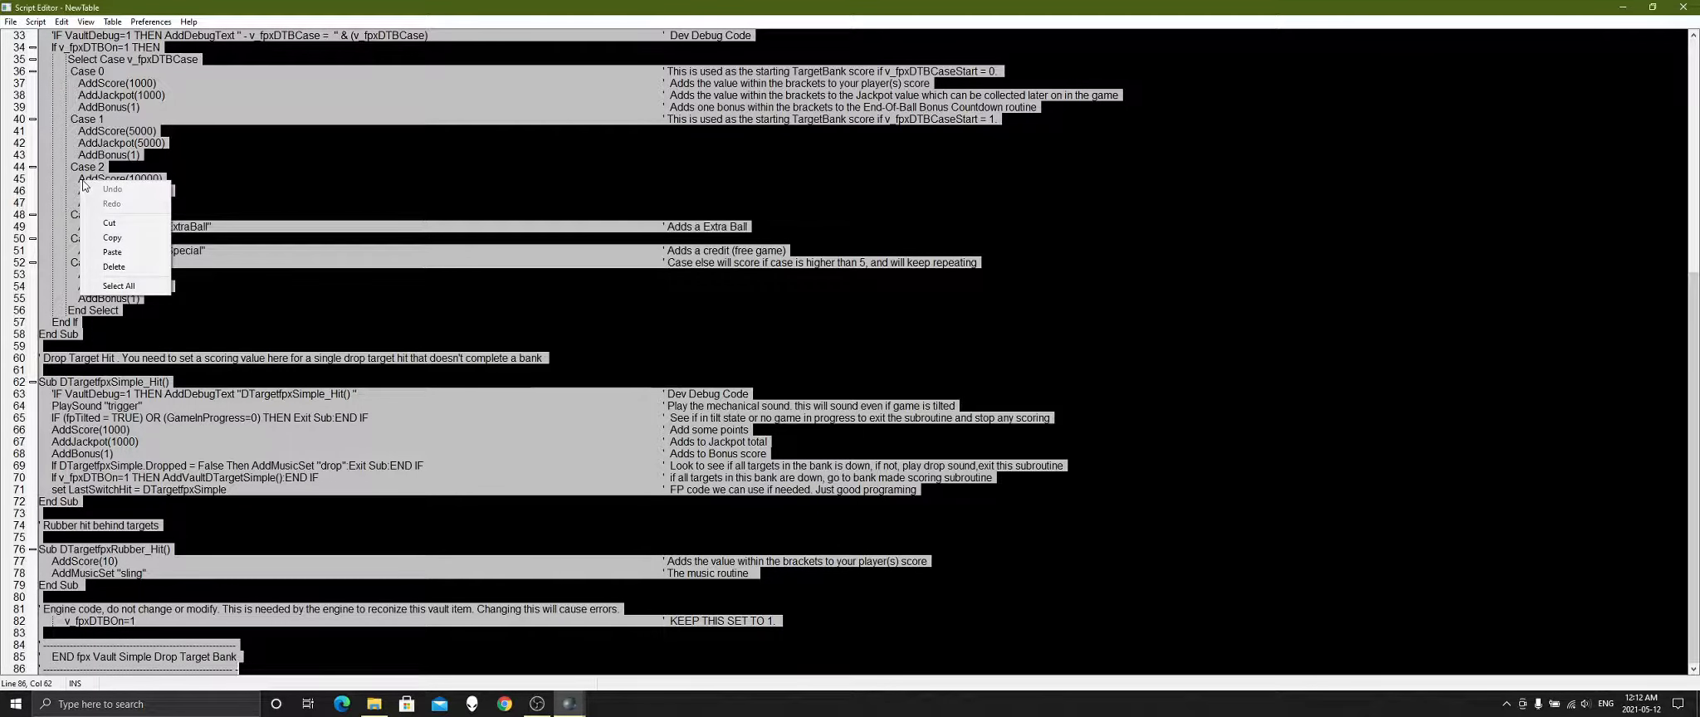
left_click(112, 238)
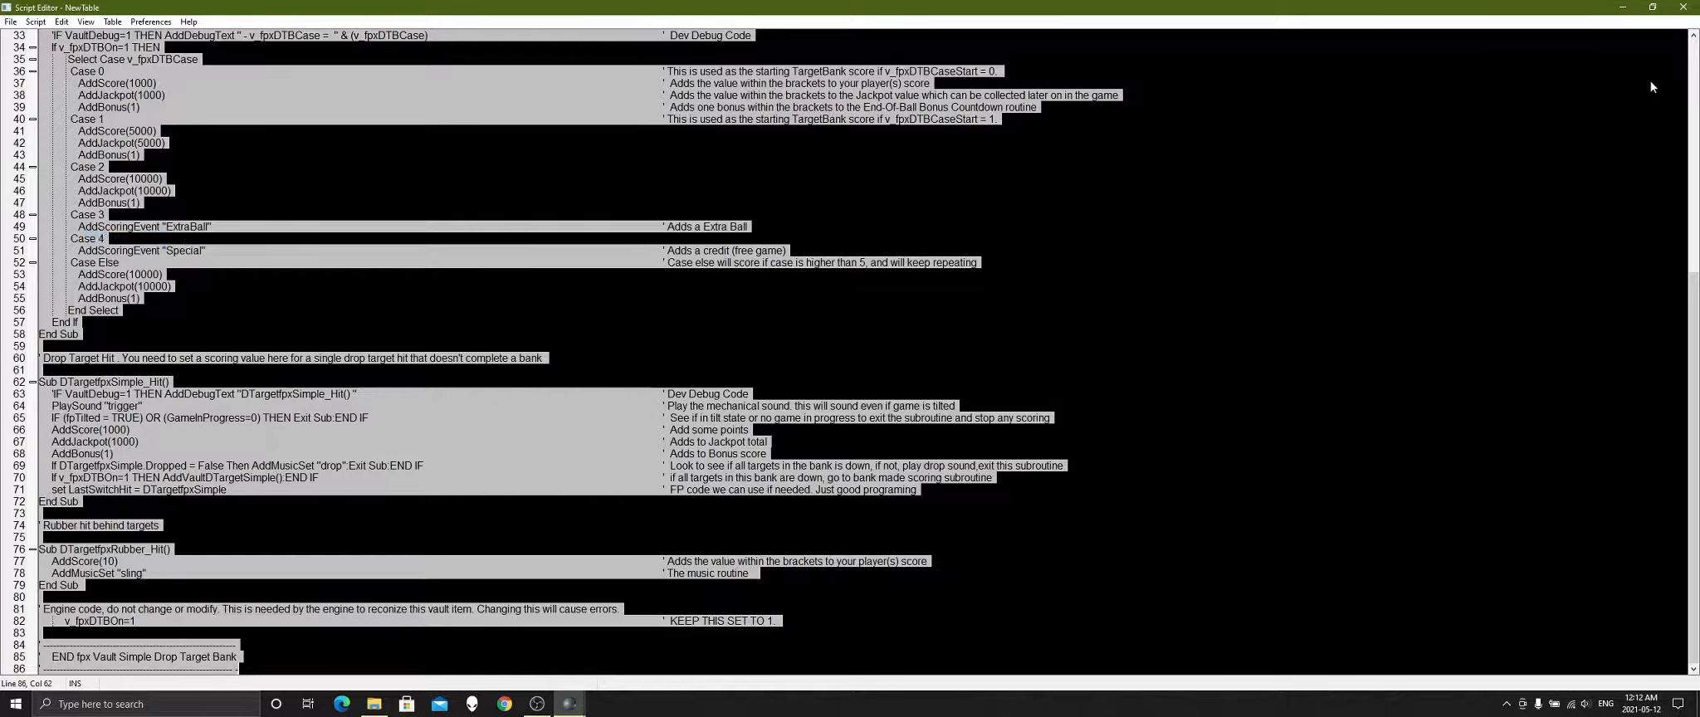
left_click(1622, 7)
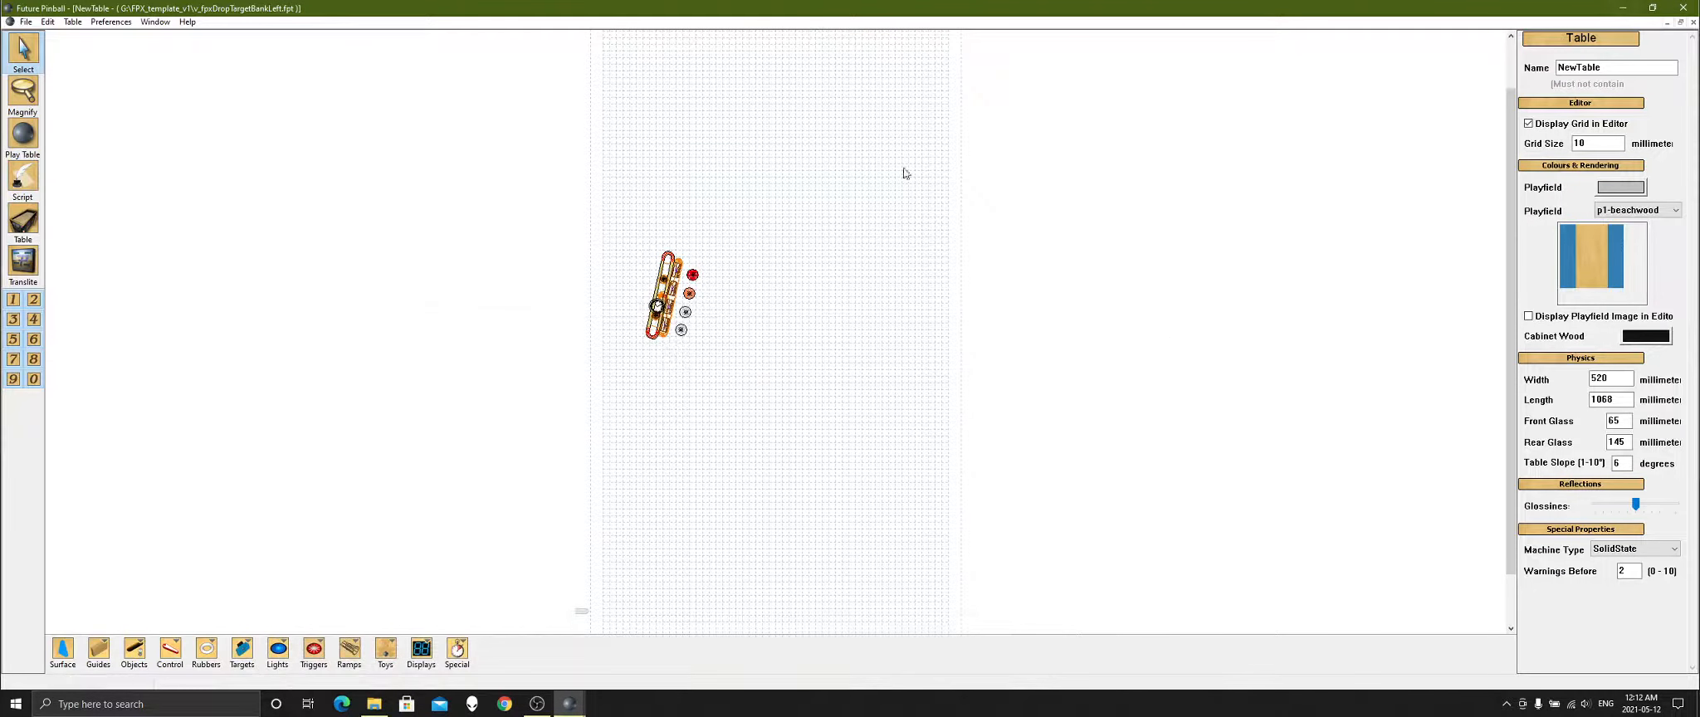
Switch back to the fpxengine_b15a table and open its script in a maximized editor
left_click(1666, 22)
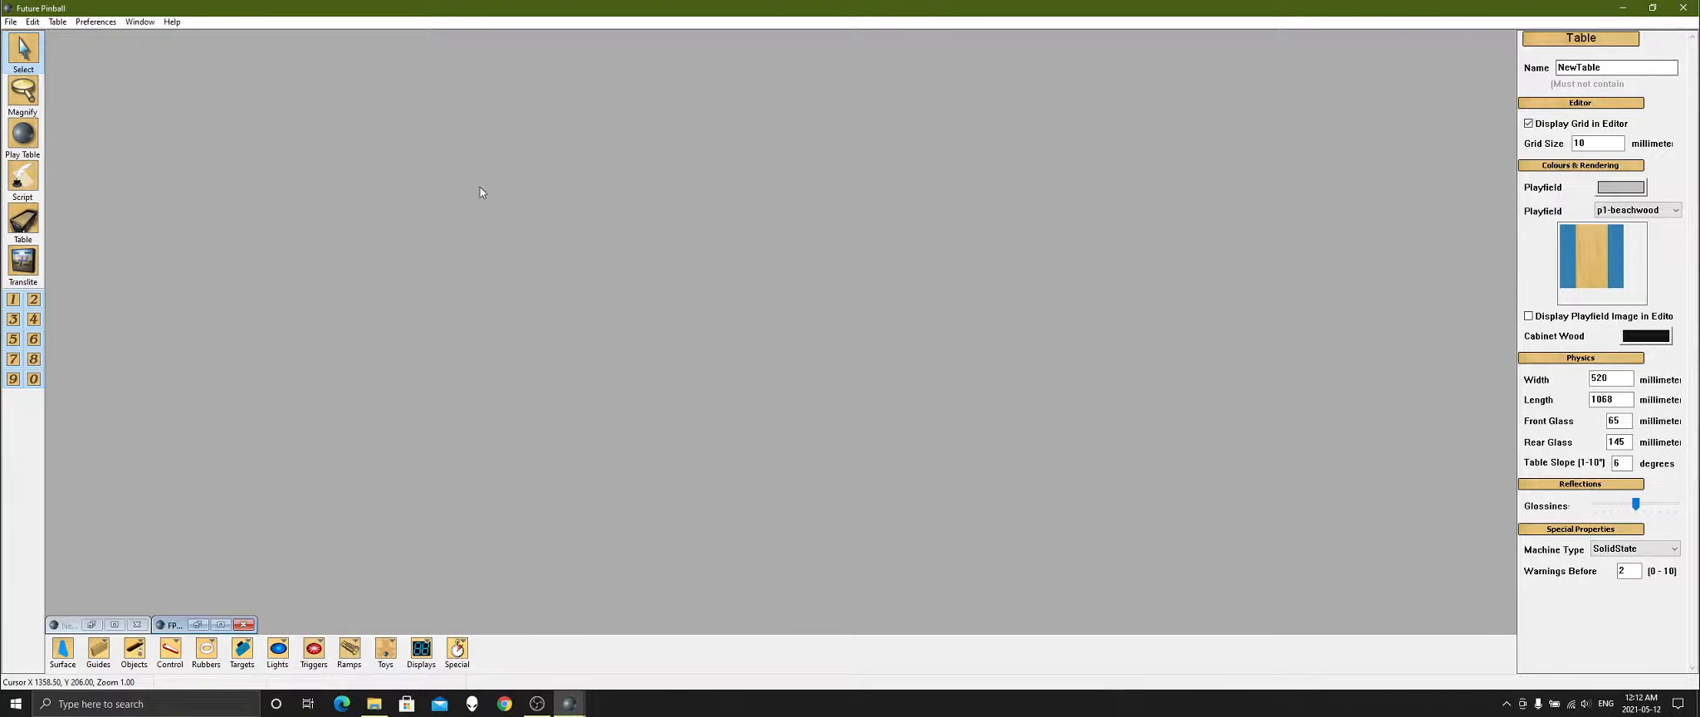
left_click(220, 625)
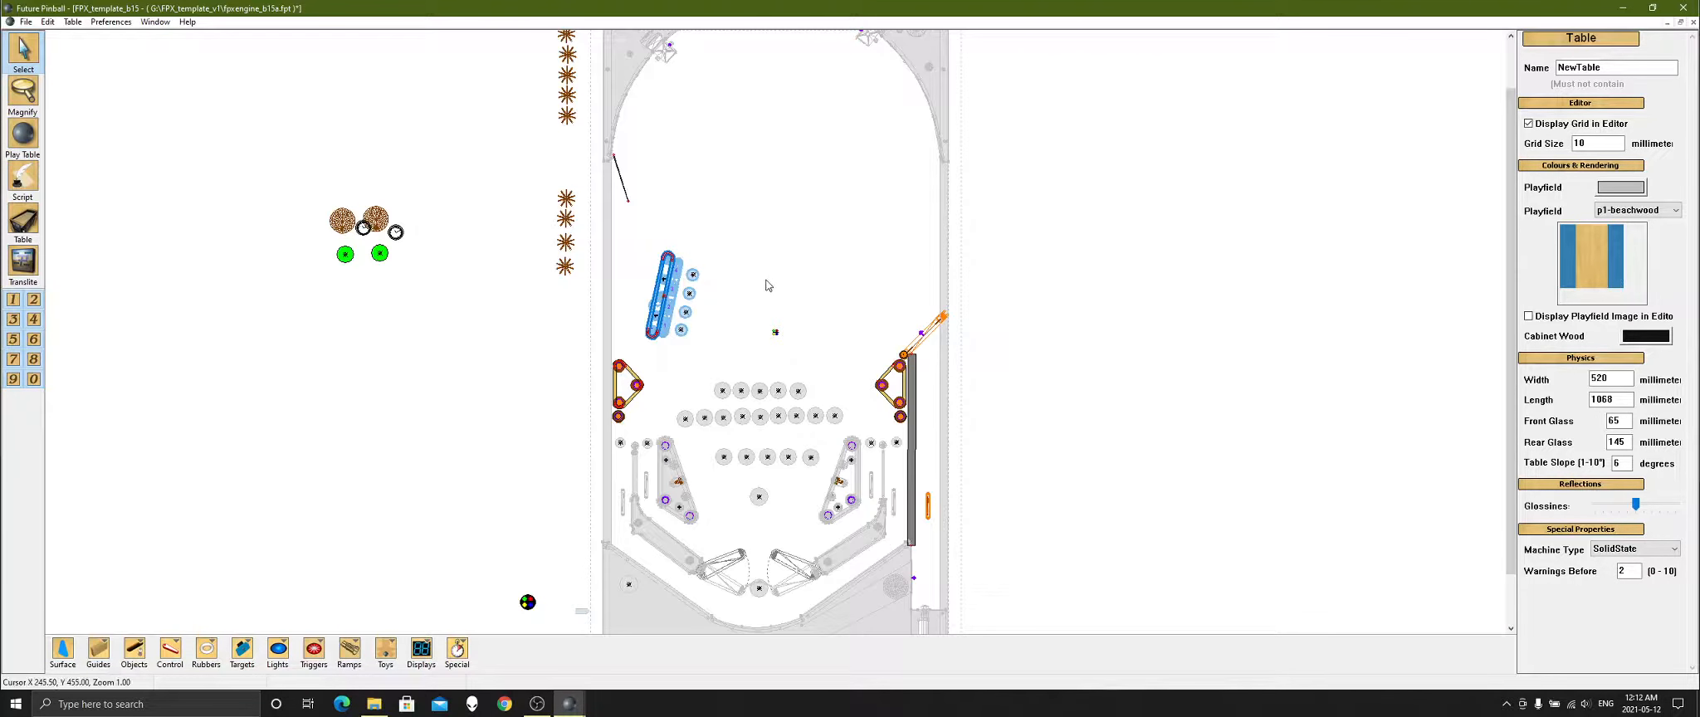
left_click(23, 185)
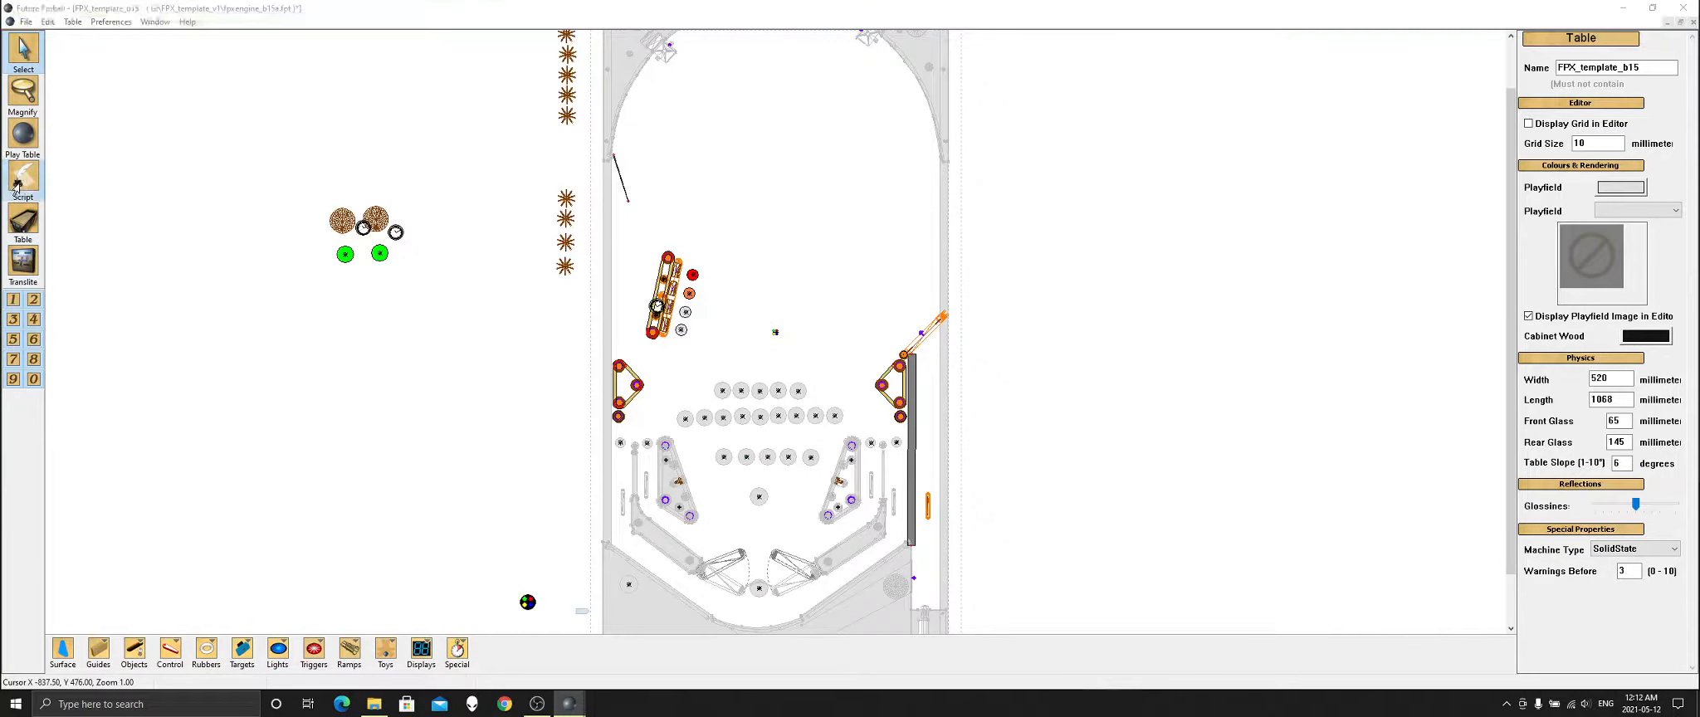
left_click(433, 16)
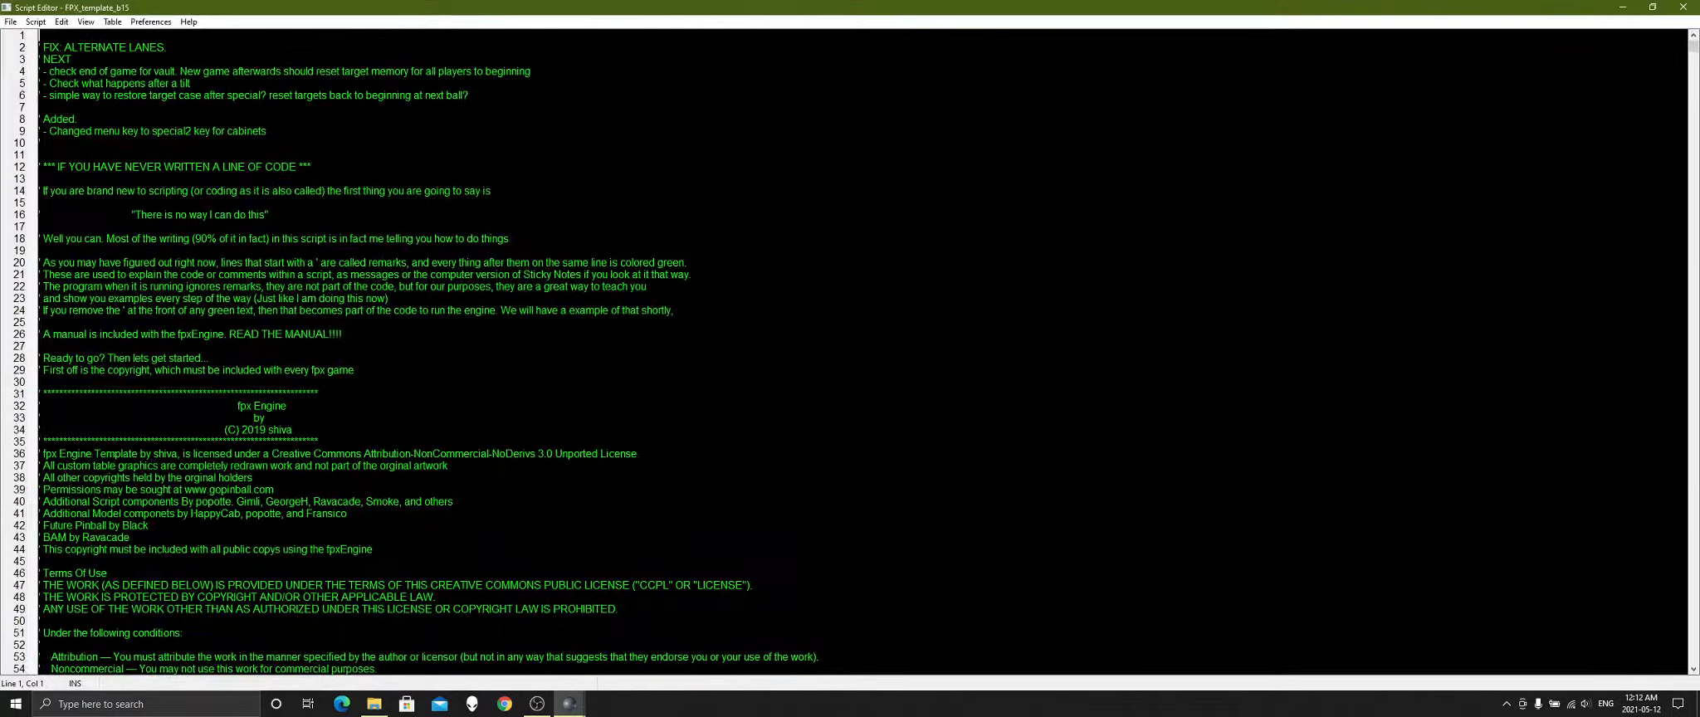
Paste the copied drop target bank script at line 204, just below the Hit Section heading, review it and minimize the script editor
scroll(850, 349, "down", 8)
scroll(850, 349, "down", 20)
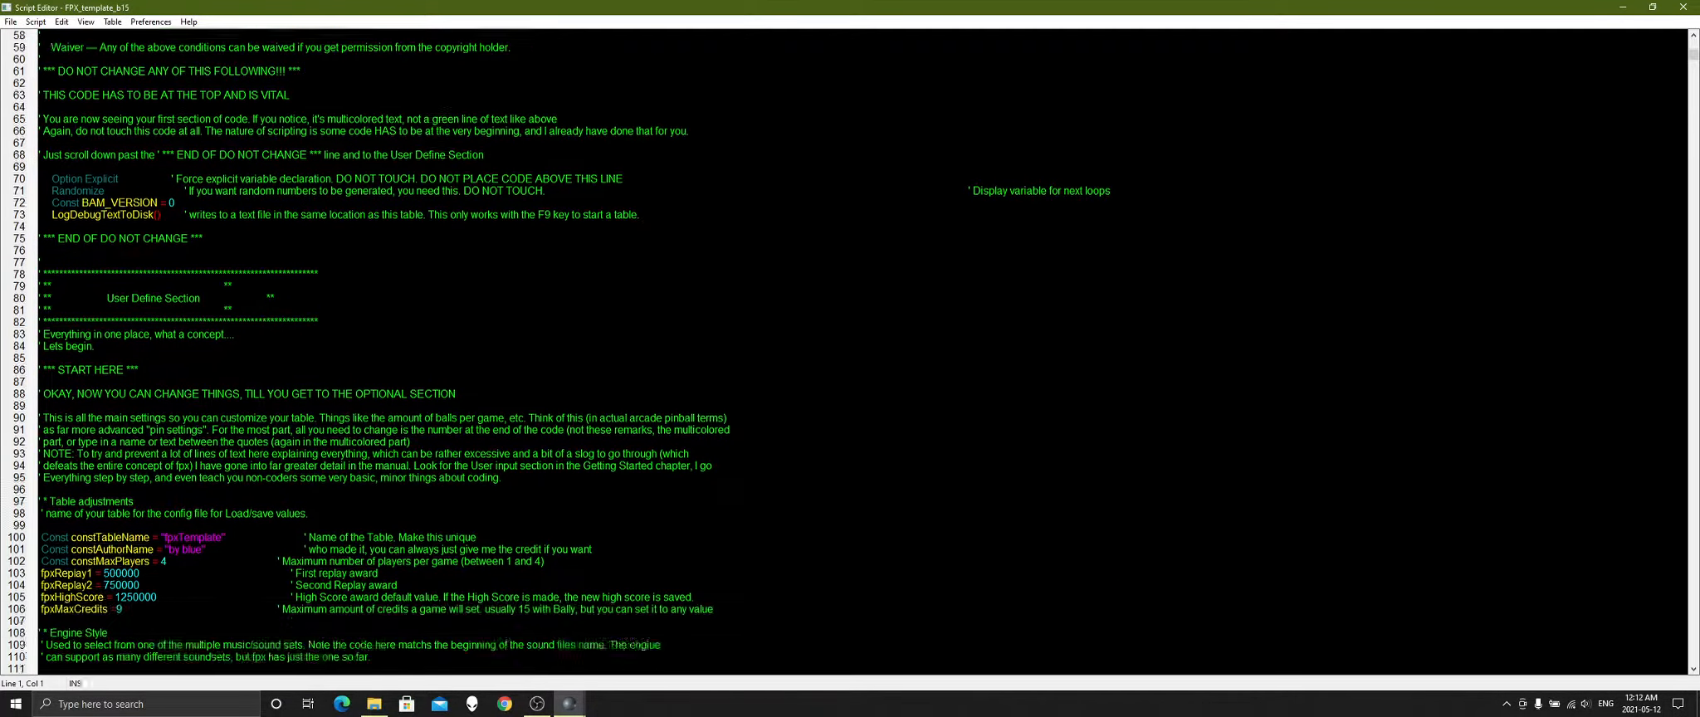
scroll(850, 348, "down", 20)
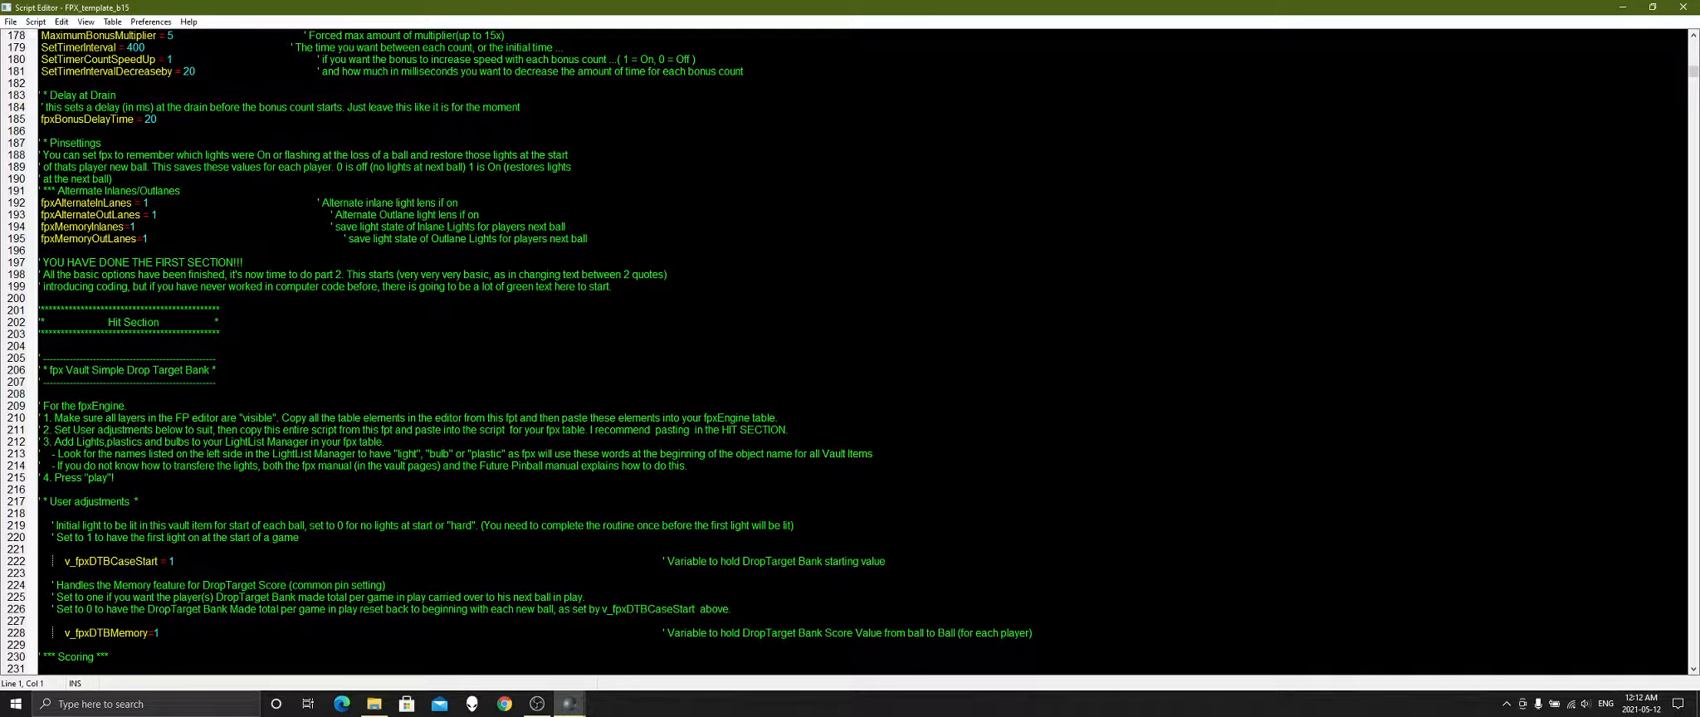
left_click(39, 345)
right_click(39, 345)
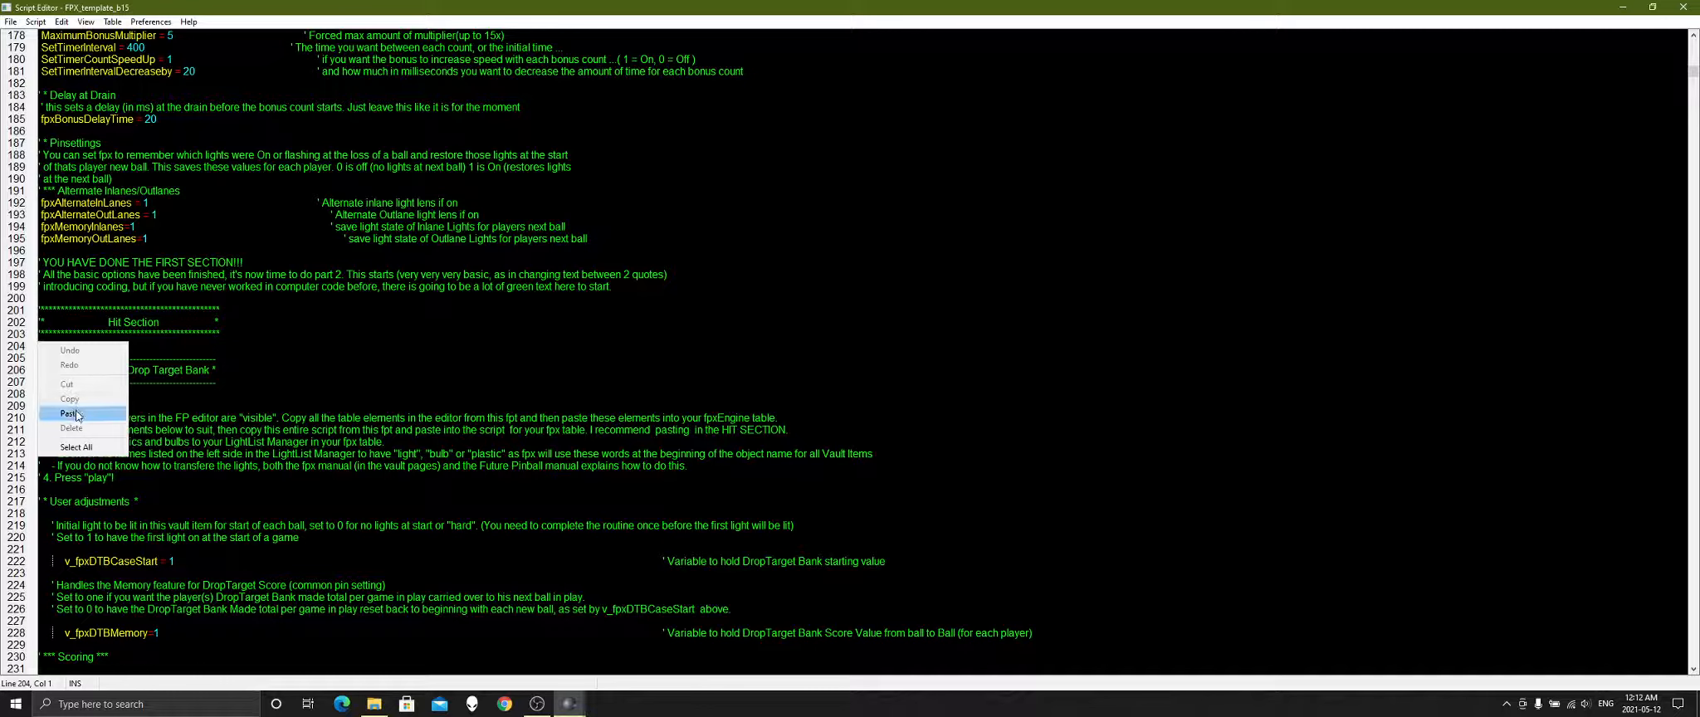
left_click(68, 413)
scroll(847, 348, "down", 3)
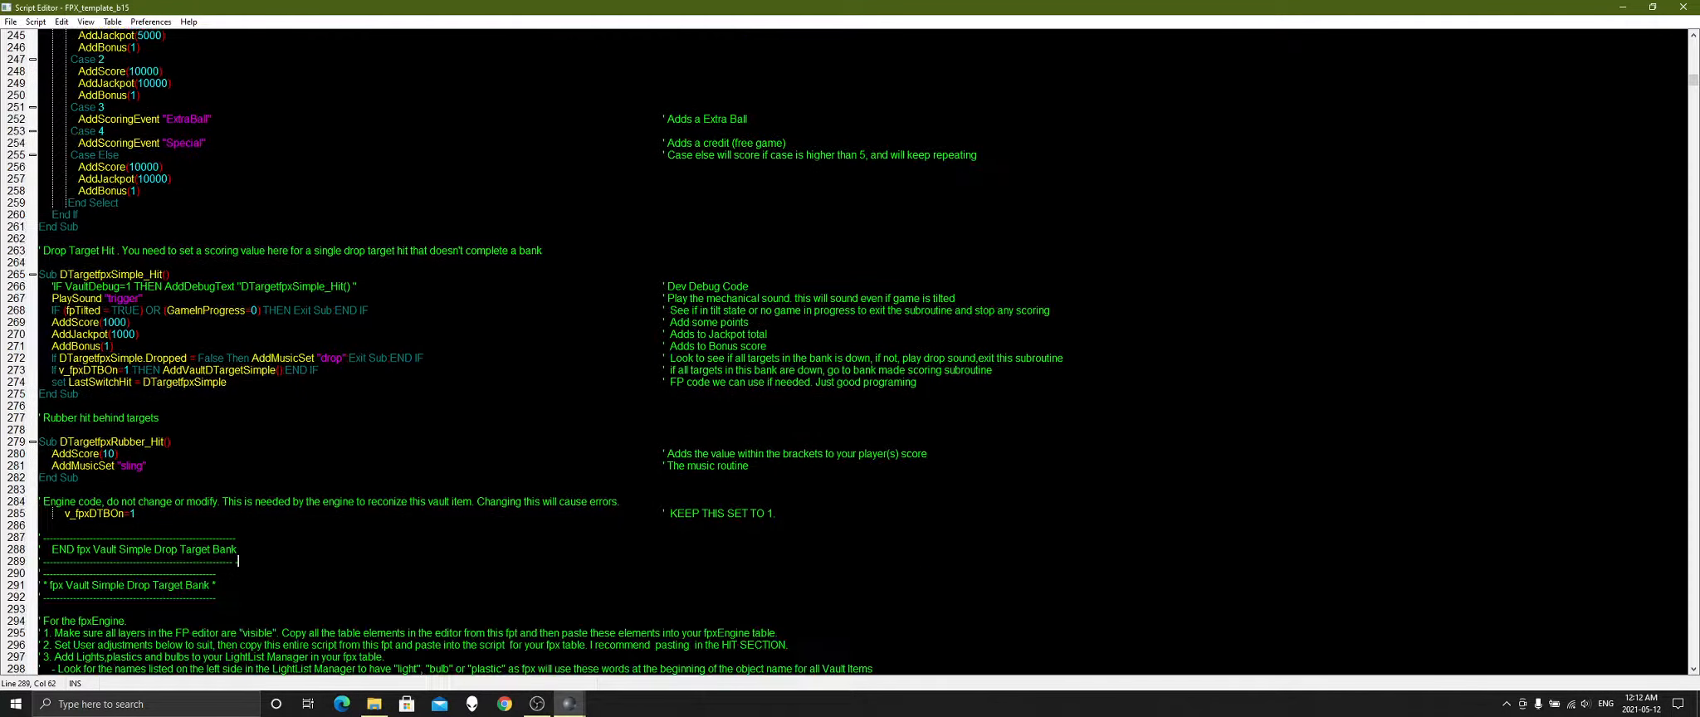
scroll(847, 348, "up", 17)
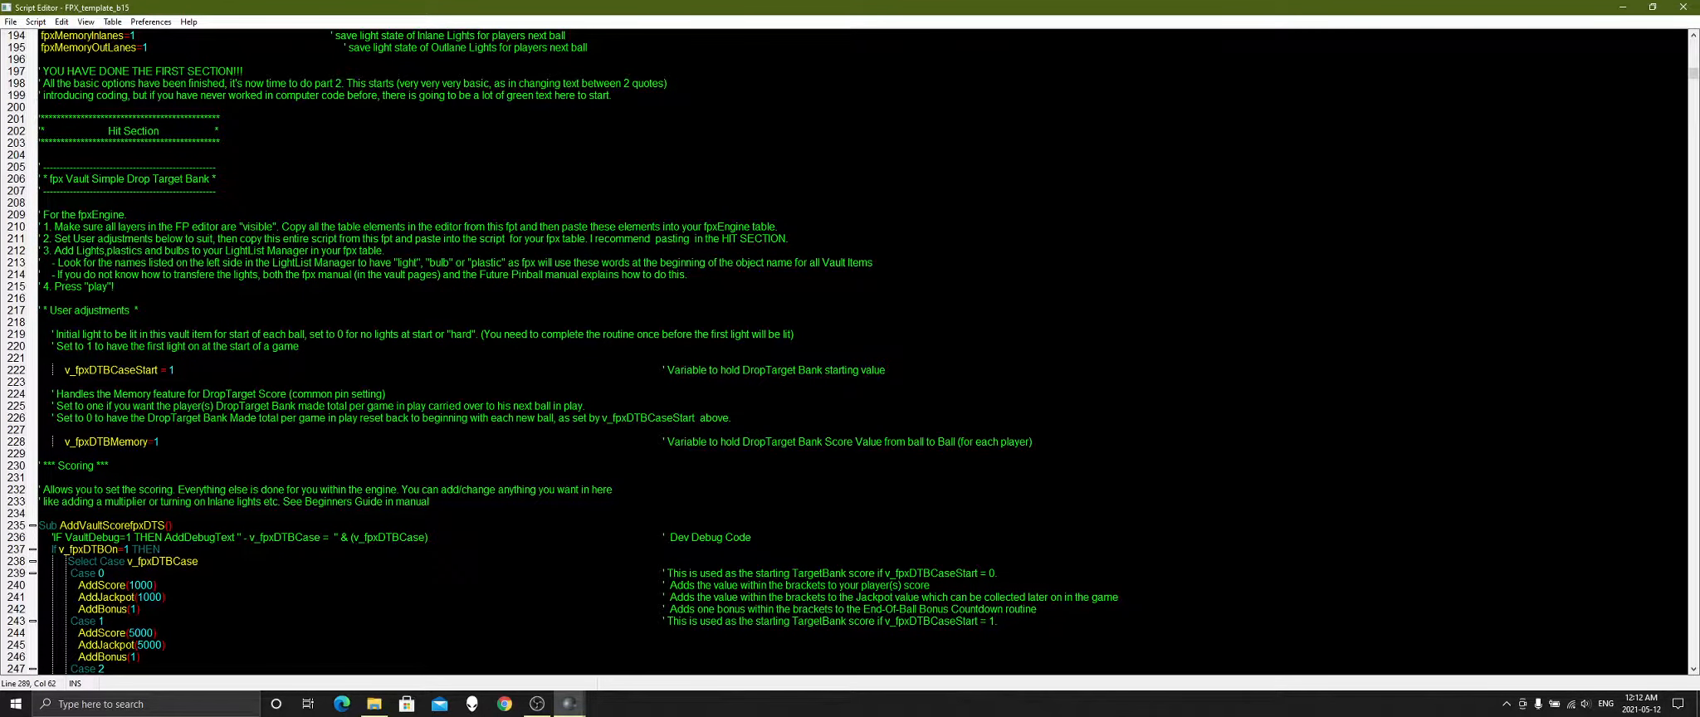
left_click(1623, 6)
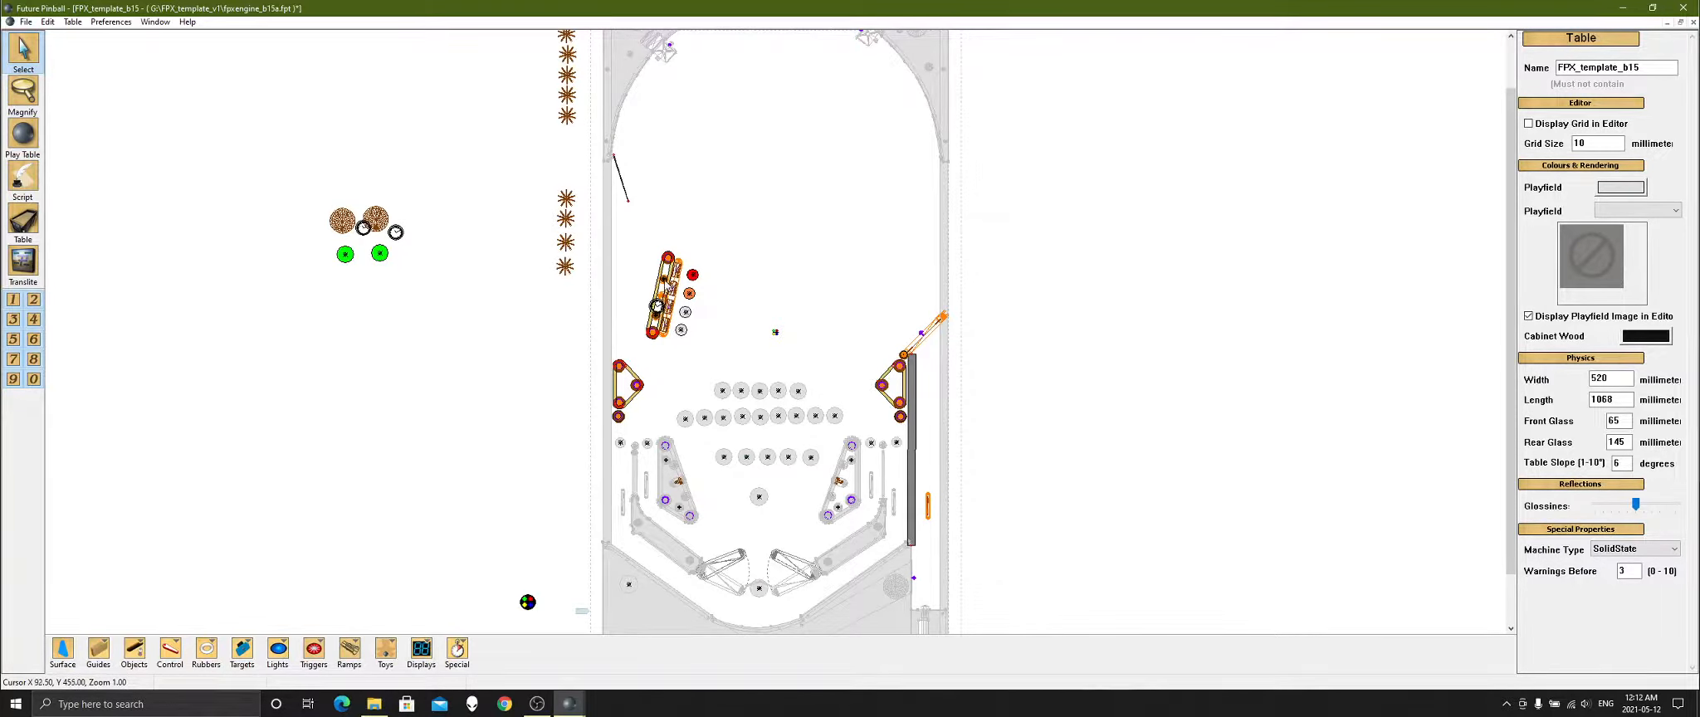
Magnify the pasted drop target bank to examine its targets, lights and bulbs, and return to the Select tool
left_click(27, 95)
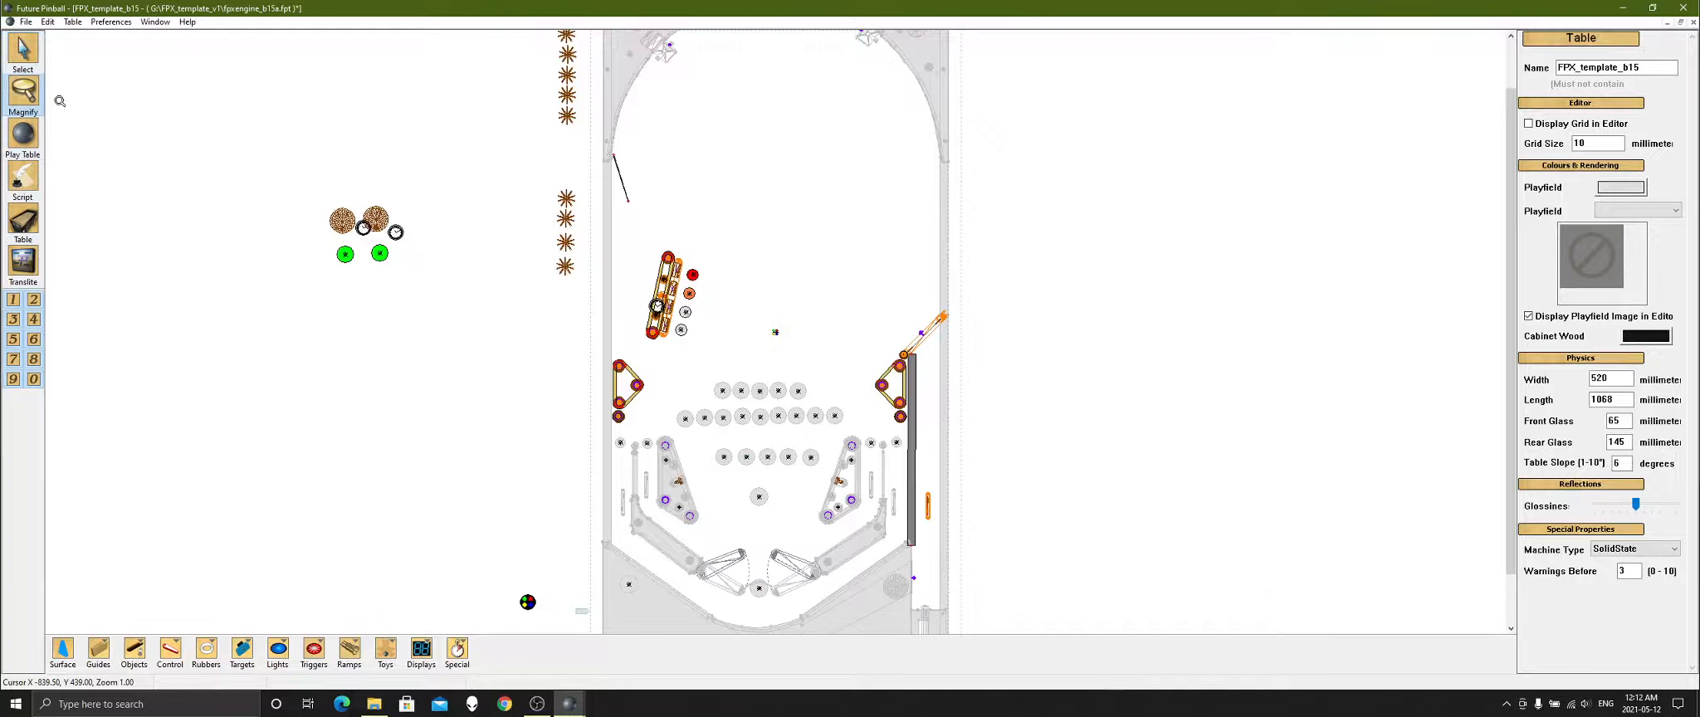
left_click(689, 301)
left_click(828, 328)
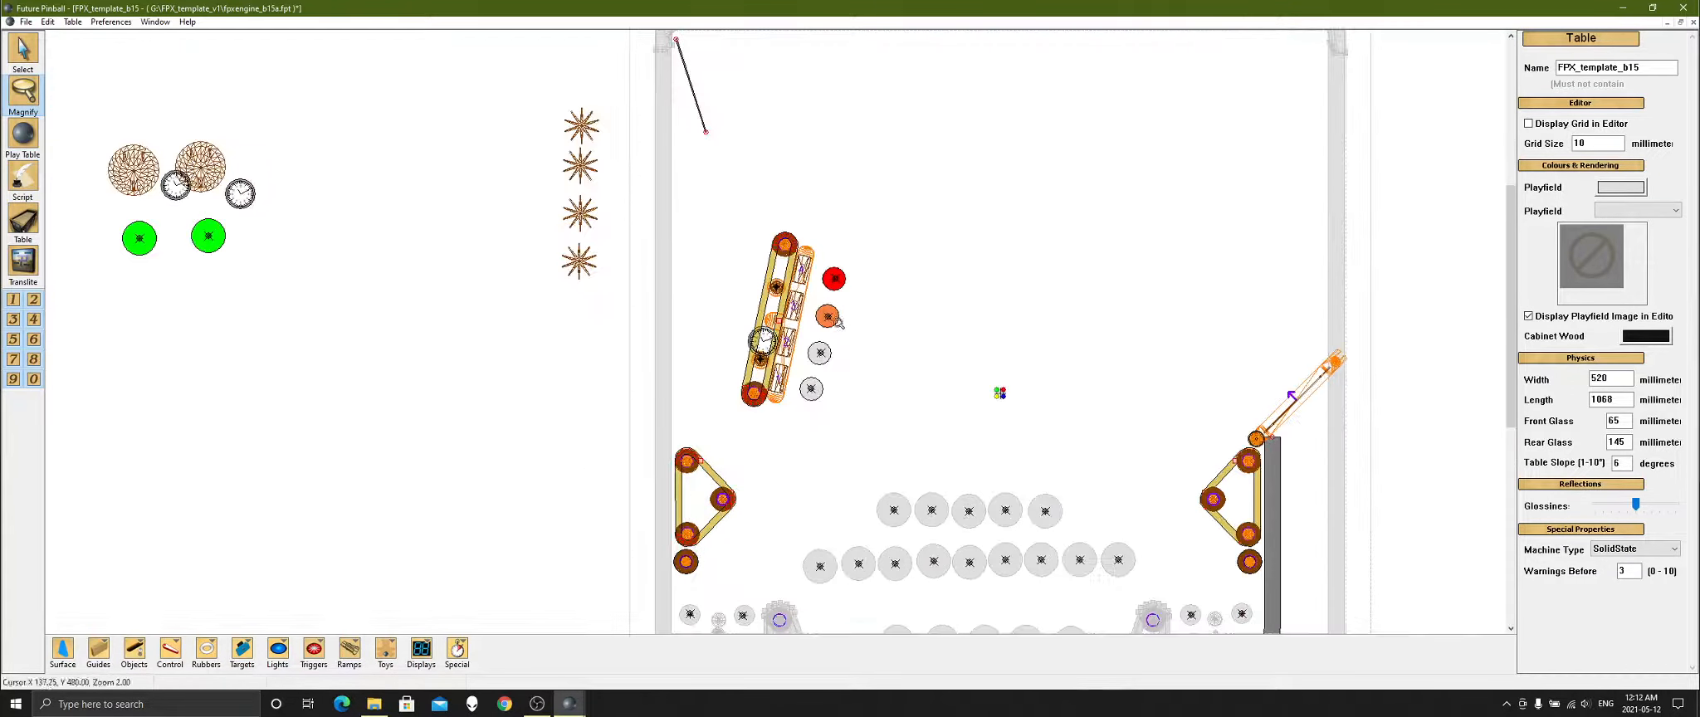
left_click(827, 329)
left_click(827, 329)
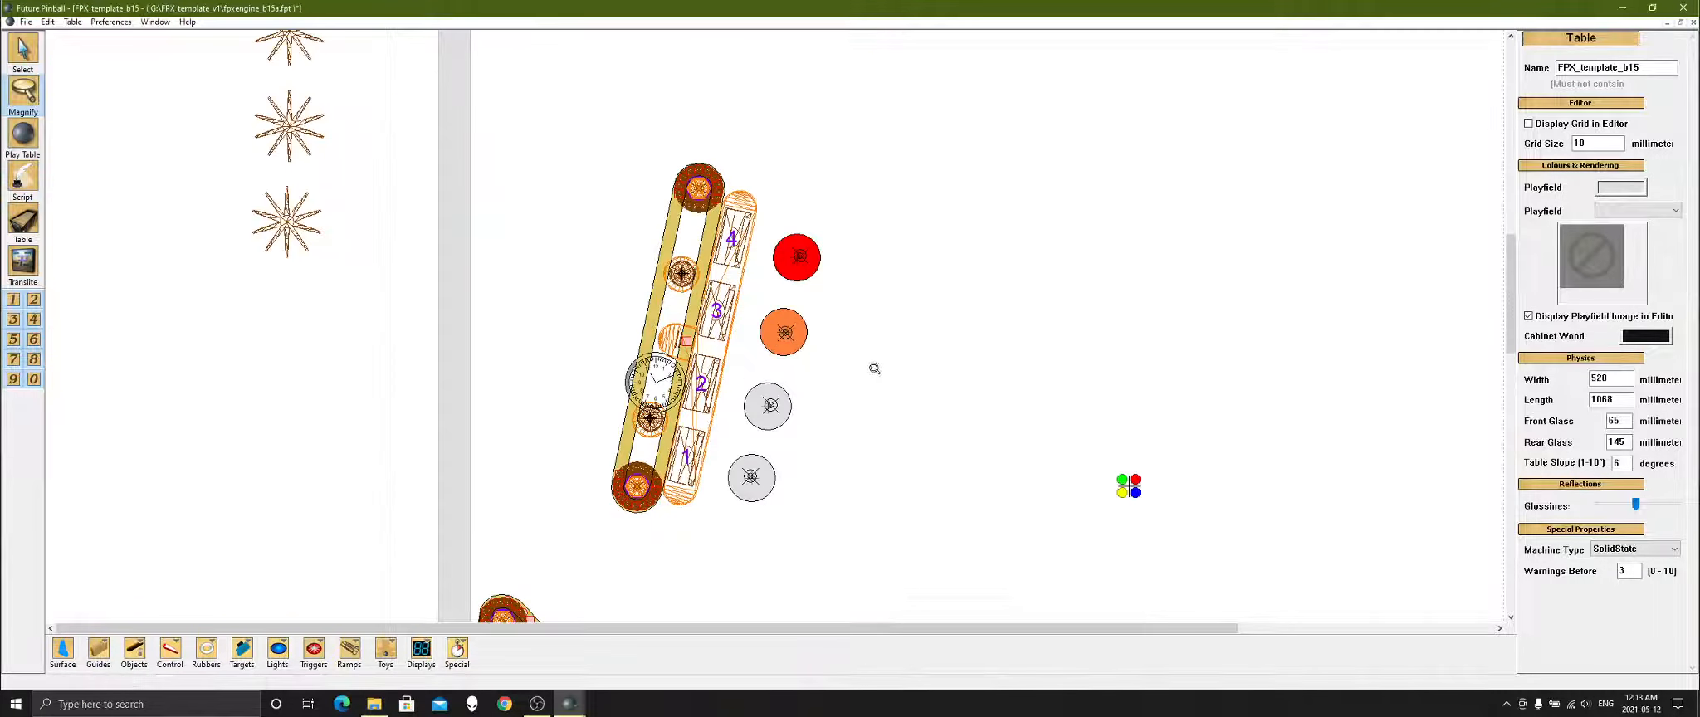
left_click(36, 42)
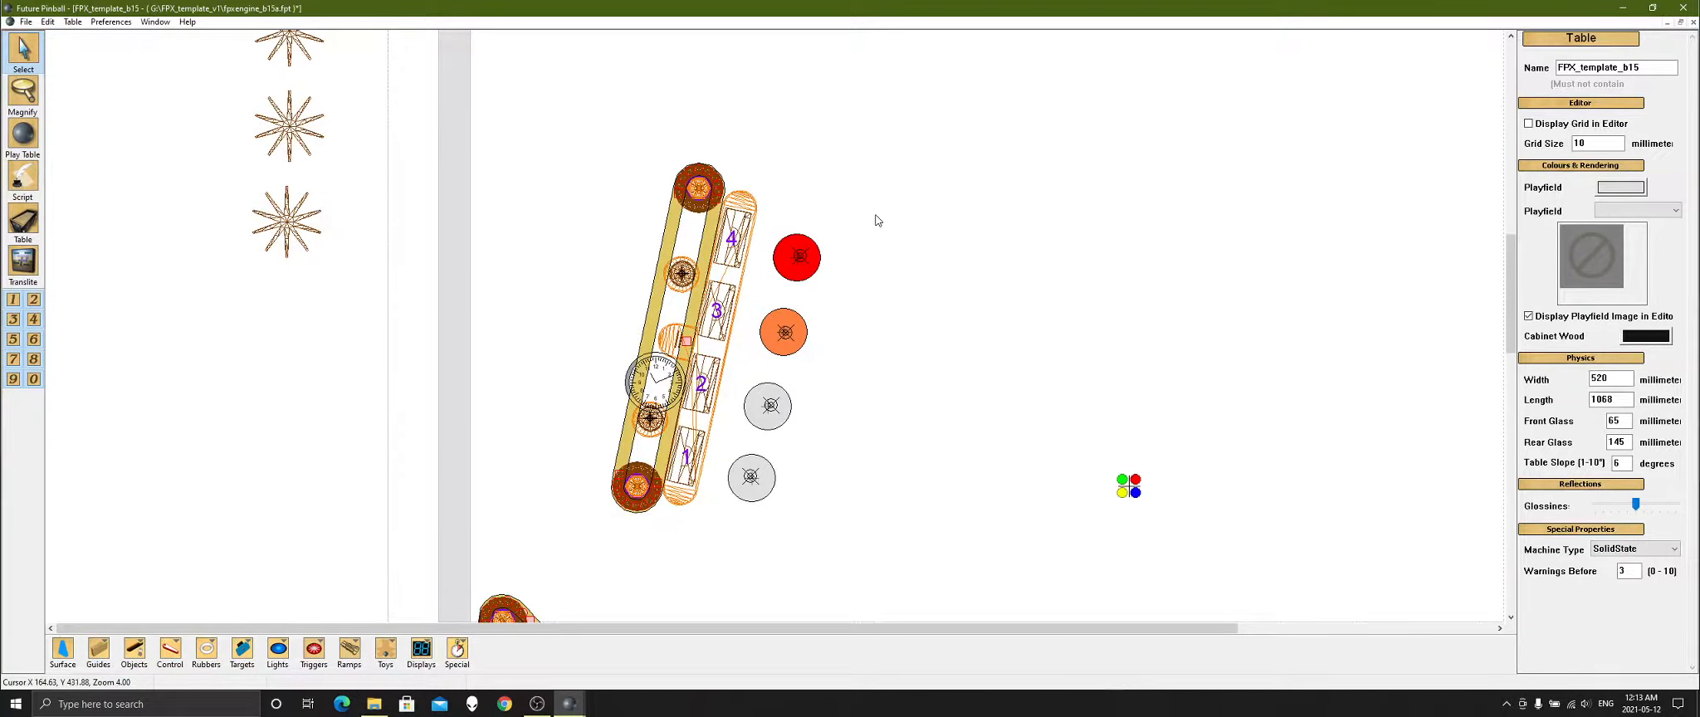
Open the table's AllLights list for editing in the Light List Manager
left_click(74, 26)
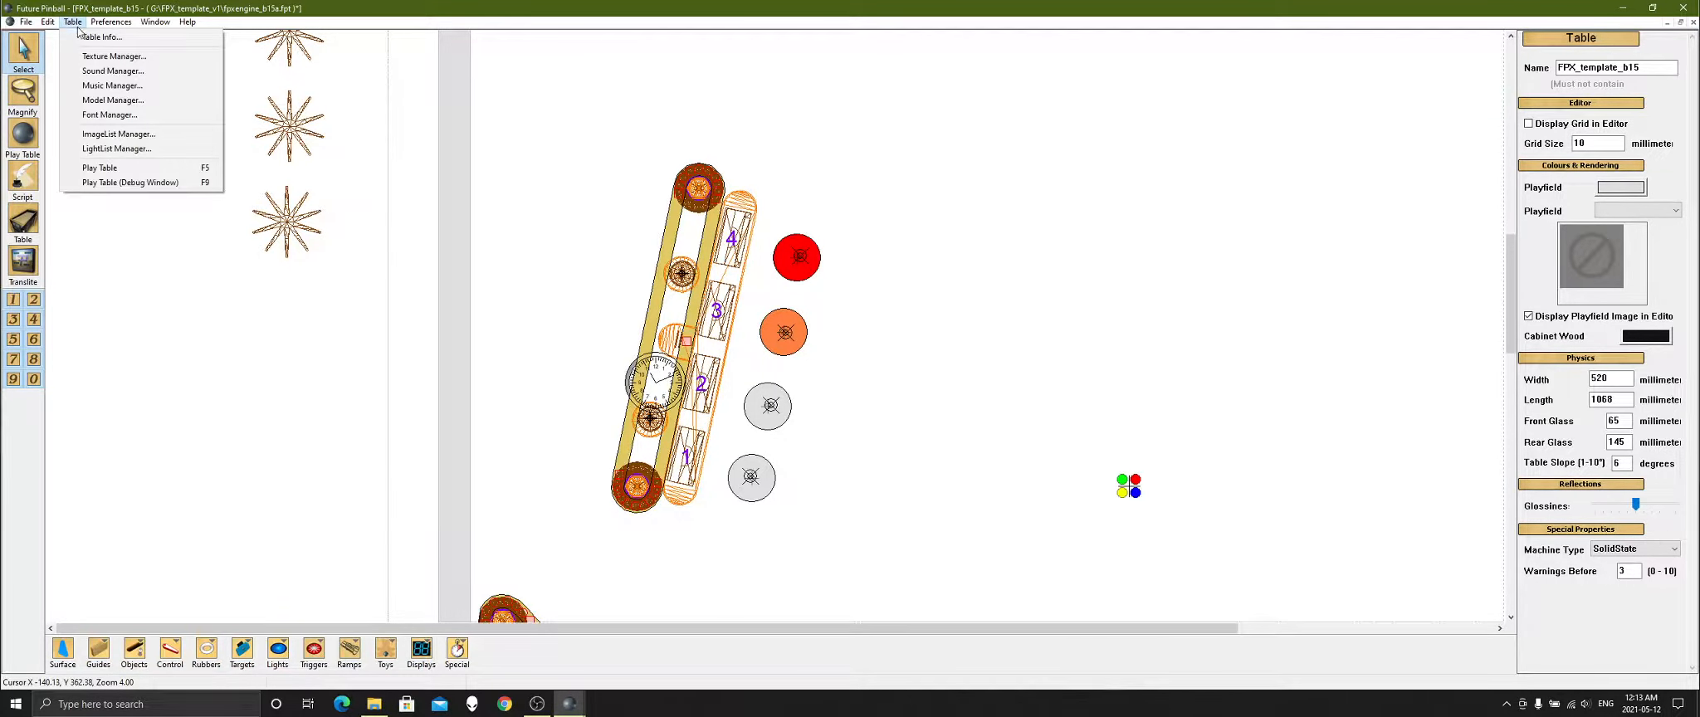
left_click(120, 150)
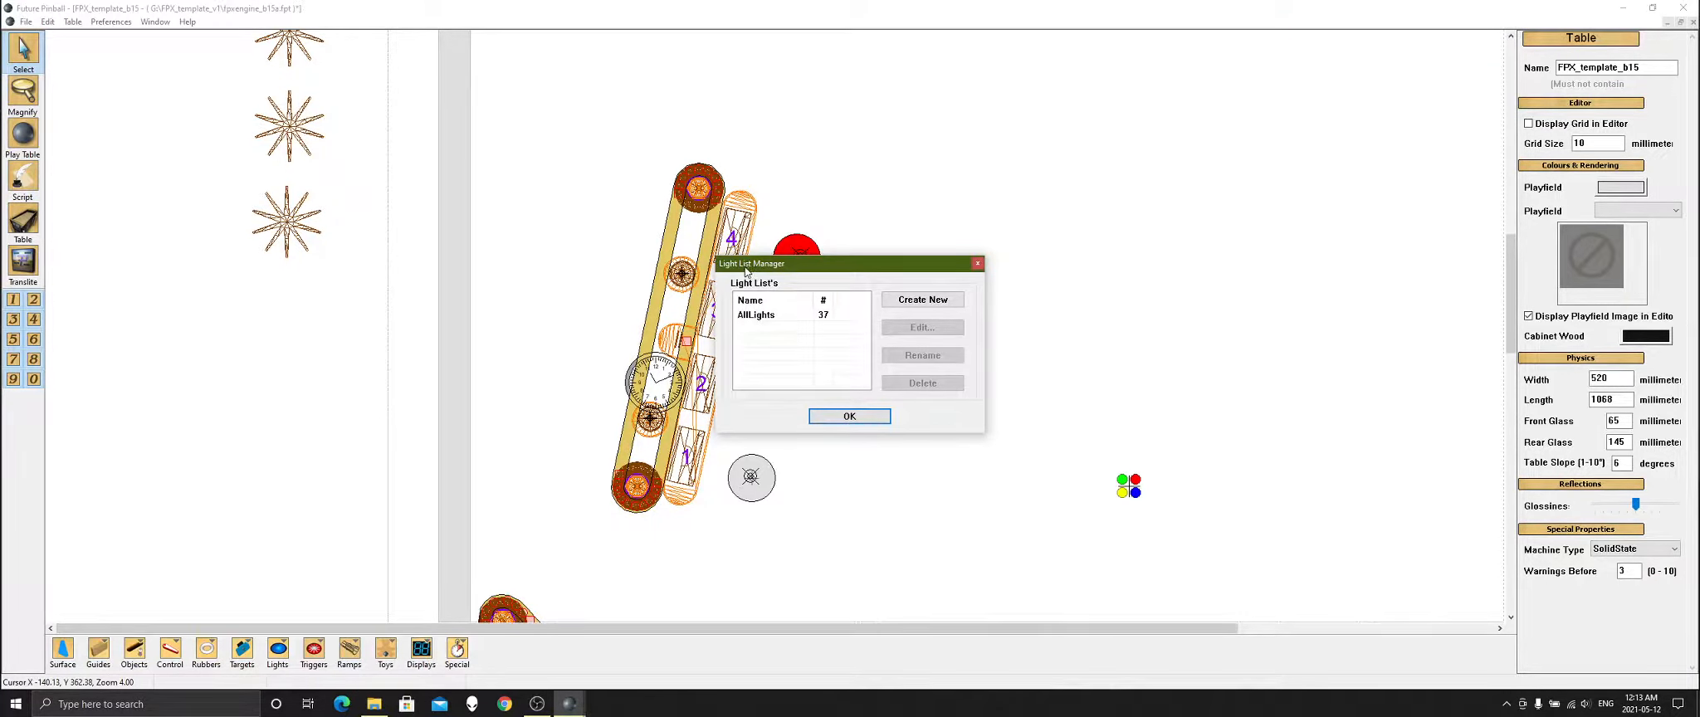
left_click(756, 318)
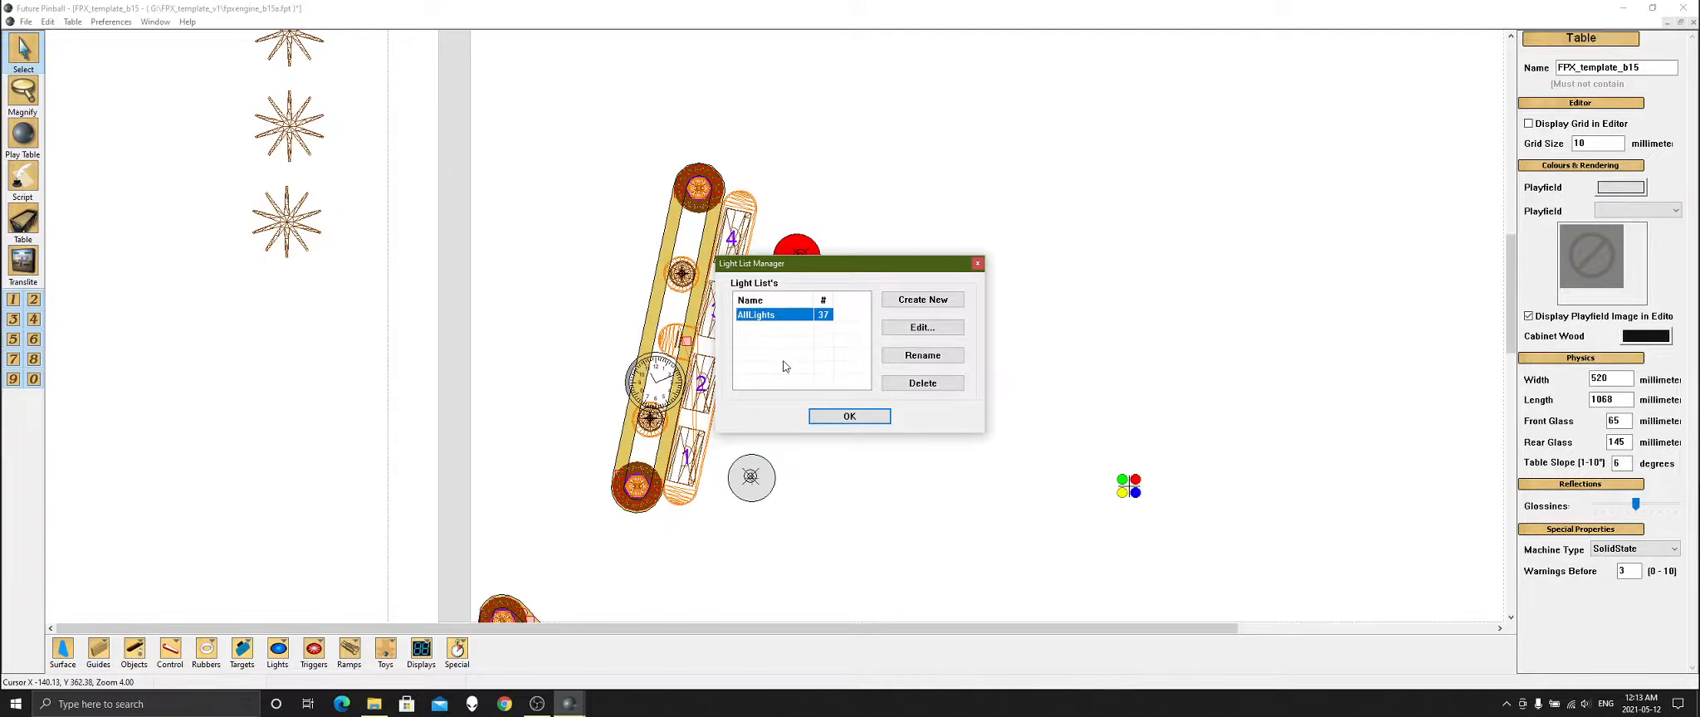
left_click(925, 330)
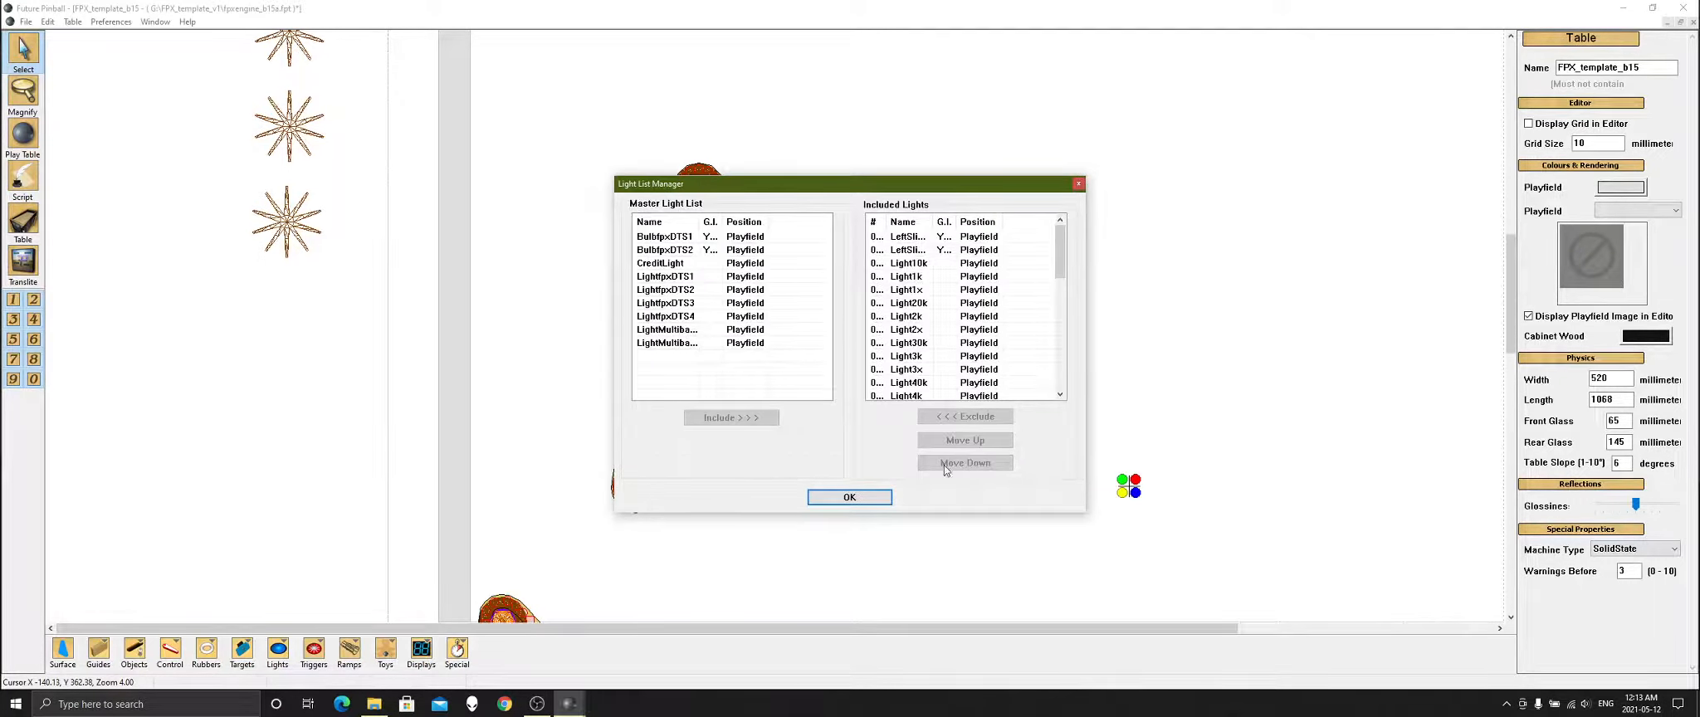